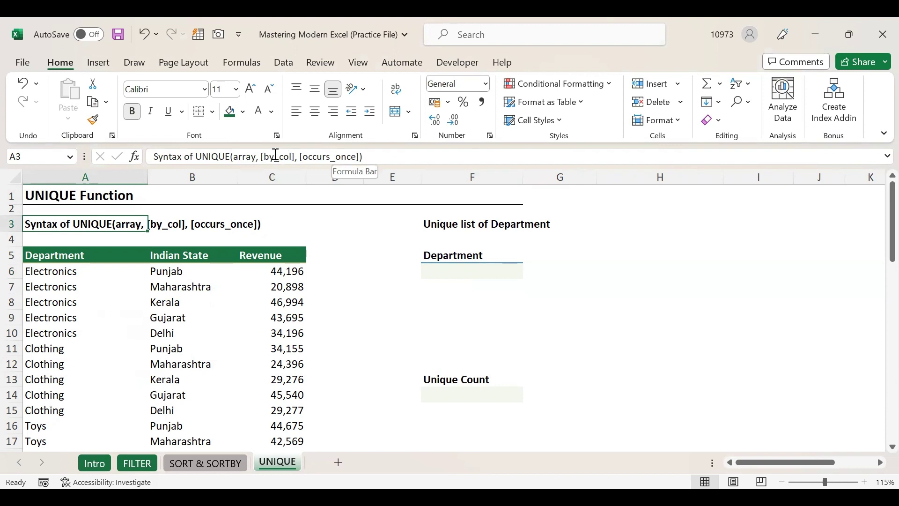
- Review the optional arguments in the UNIQUE syntax, the source data table and the unique department list heading
{"action": "left_click_drag", "start_coordinate": [262, 156], "coordinate": [363, 158]}
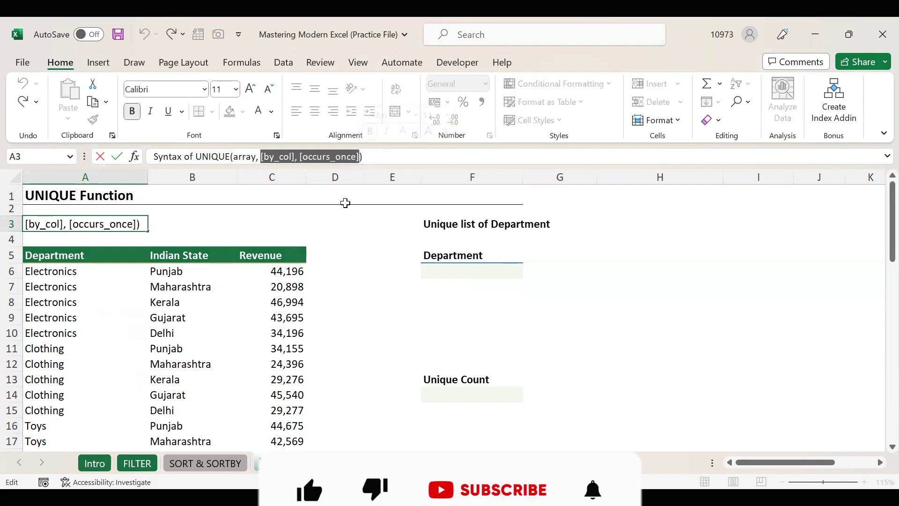
{"action": "key", "text": "Escape"}
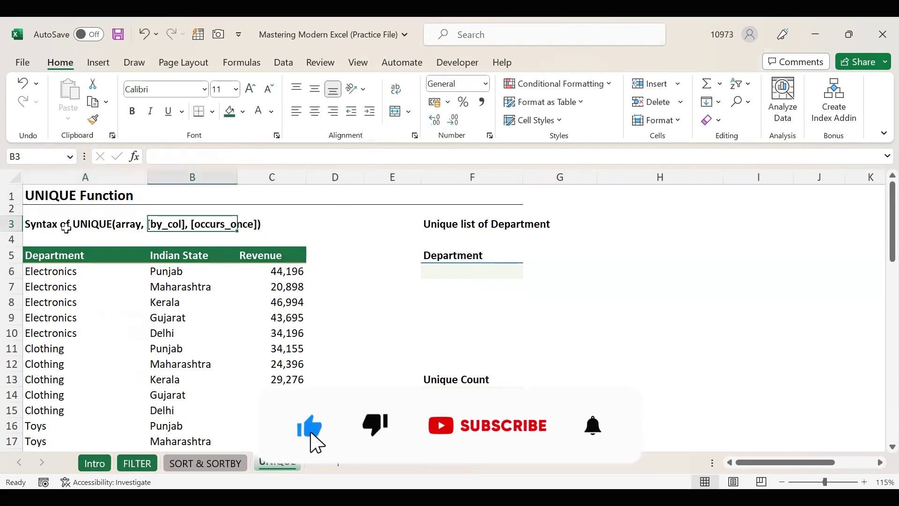
{"action": "left_click_drag", "start_coordinate": [114, 257], "coordinate": [255, 448]}
{"action": "left_click", "coordinate": [240, 363]}
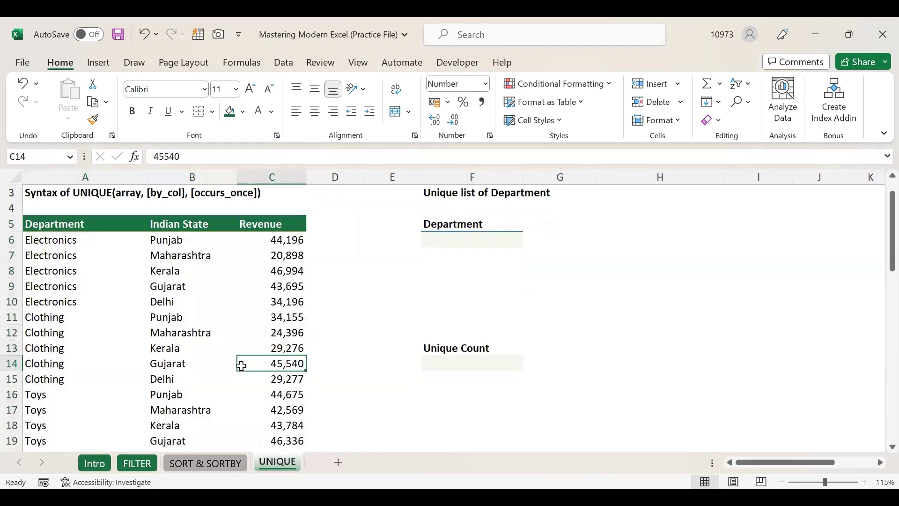
{"action": "scroll", "coordinate": [261, 342], "scroll_direction": "up", "scroll_amount": 1}
{"action": "left_click", "coordinate": [448, 270]}
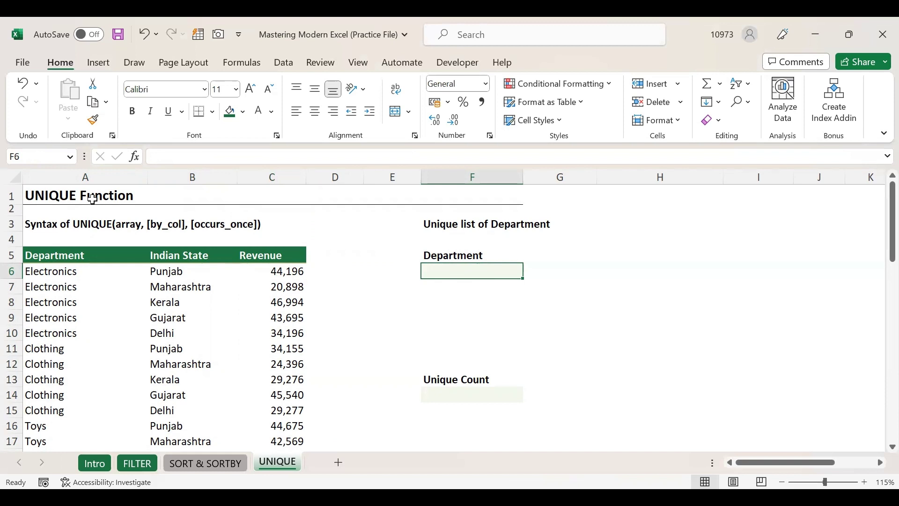
{"action": "left_click", "coordinate": [432, 225]}
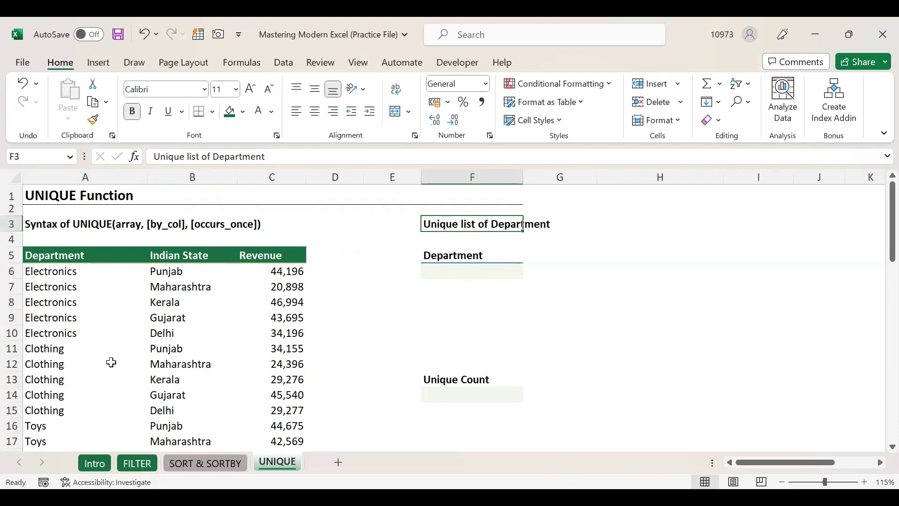
- Start a UNIQUE formula in cell F6 with the department range A6:A21 as its array
{"action": "left_click", "coordinate": [457, 271]}
{"action": "scroll", "coordinate": [331, 261], "scroll_direction": "down", "scroll_amount": 2}
{"action": "scroll", "coordinate": [370, 269], "scroll_direction": "up", "scroll_amount": 2}
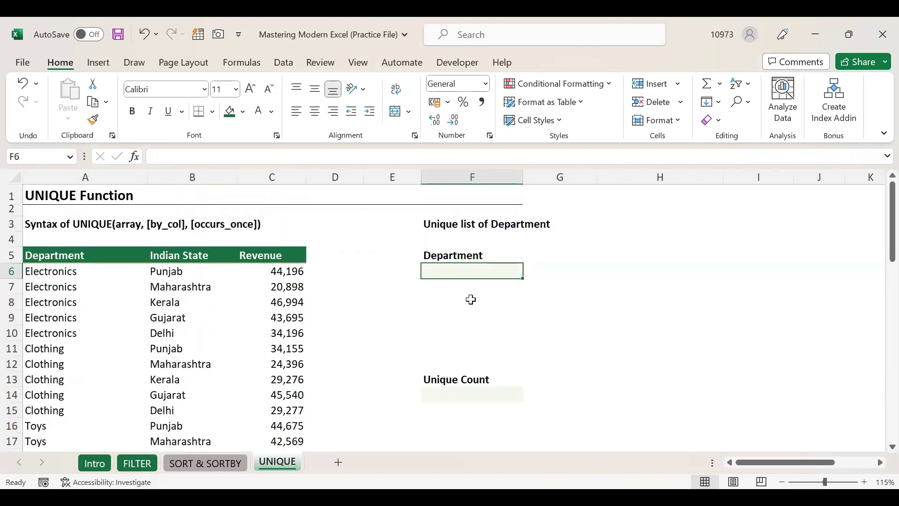
{"action": "type", "text": "="}
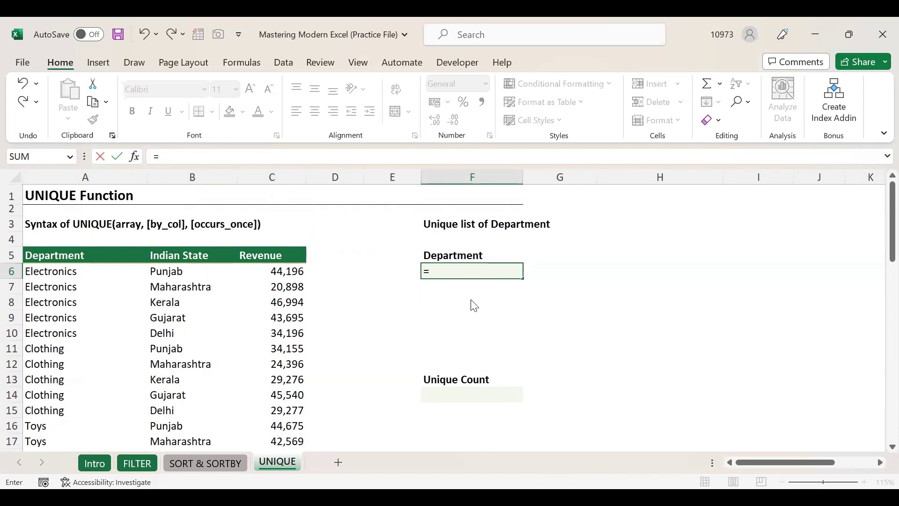
{"action": "type", "text": "uni"}
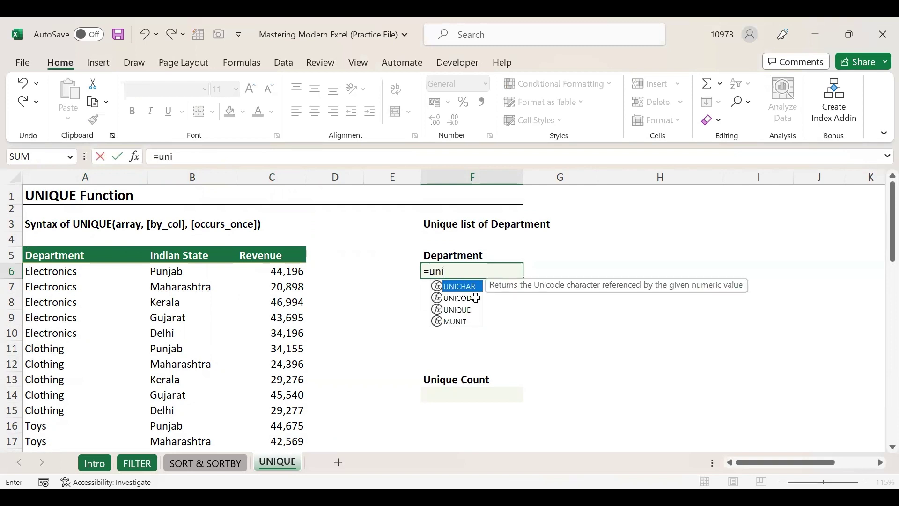
{"action": "double_click", "coordinate": [461, 310]}
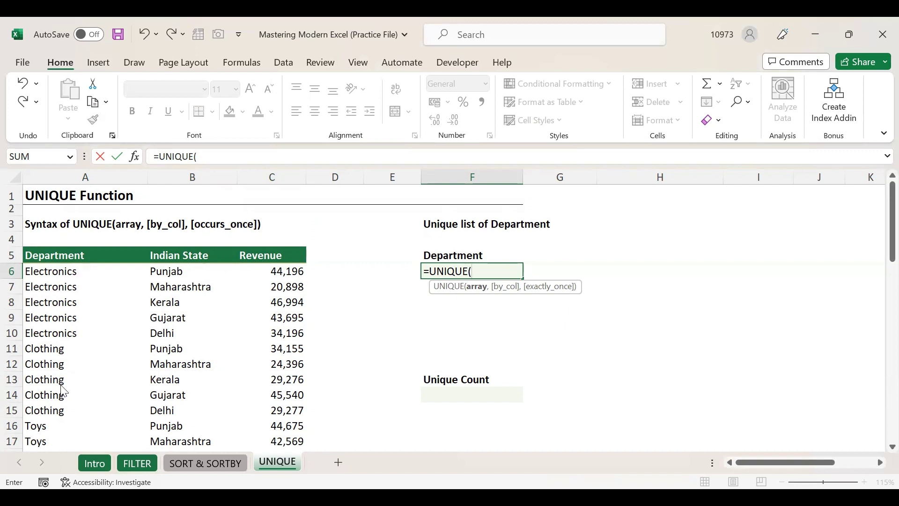
{"action": "left_click", "coordinate": [83, 271]}
{"action": "key", "text": "ctrl+shift+Down"}
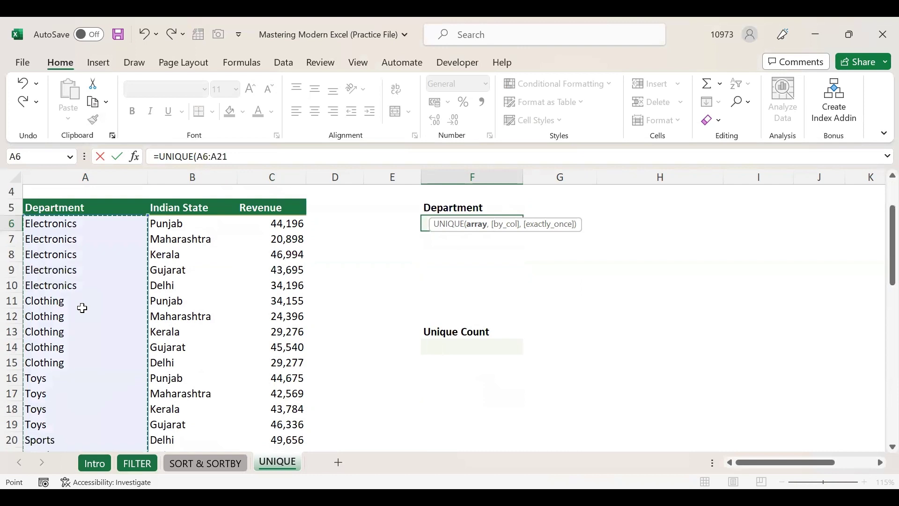
{"action": "scroll", "coordinate": [119, 317], "scroll_direction": "up", "scroll_amount": 1}
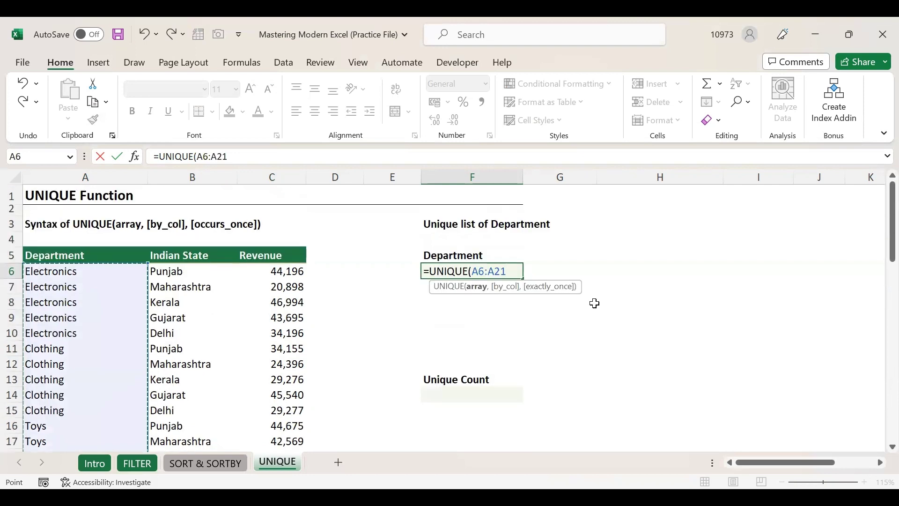
- Complete the F6 formula with FALSE for unique rows and FALSE for every distinct item, giving =UNIQUE(A6:A21,FALSE,FALSE)
{"action": "type", "text": ","}
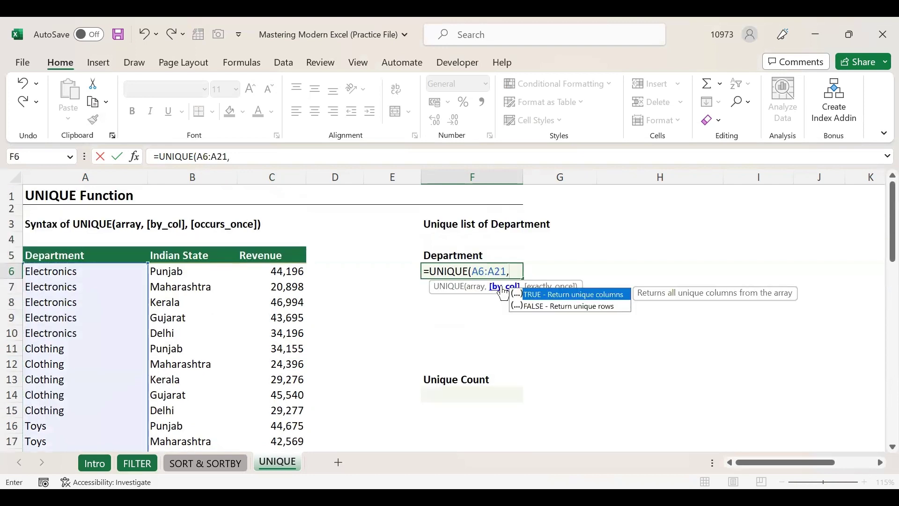
{"action": "left_click", "coordinate": [572, 309]}
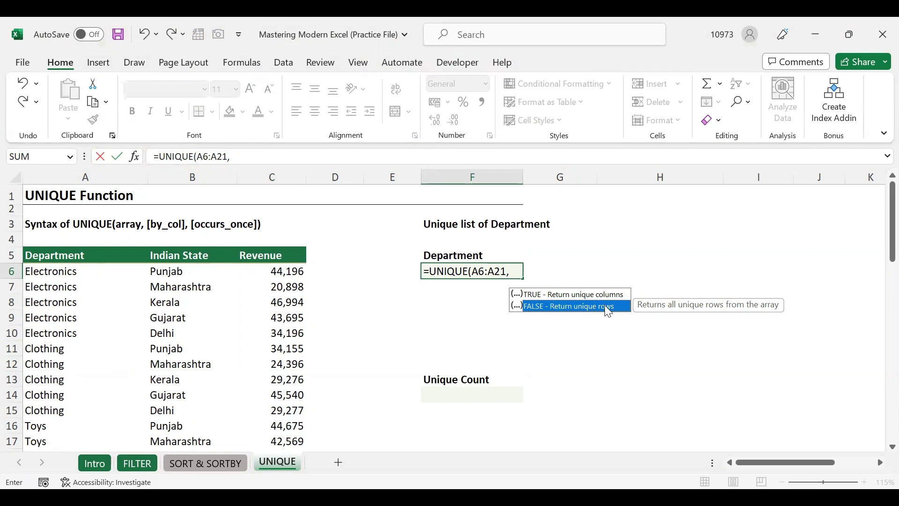
{"action": "double_click", "coordinate": [574, 306]}
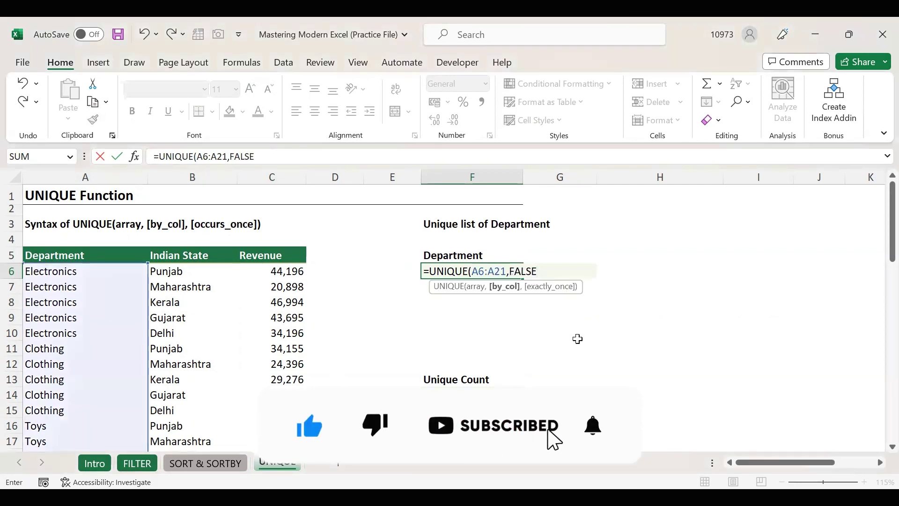
{"action": "type", "text": ","}
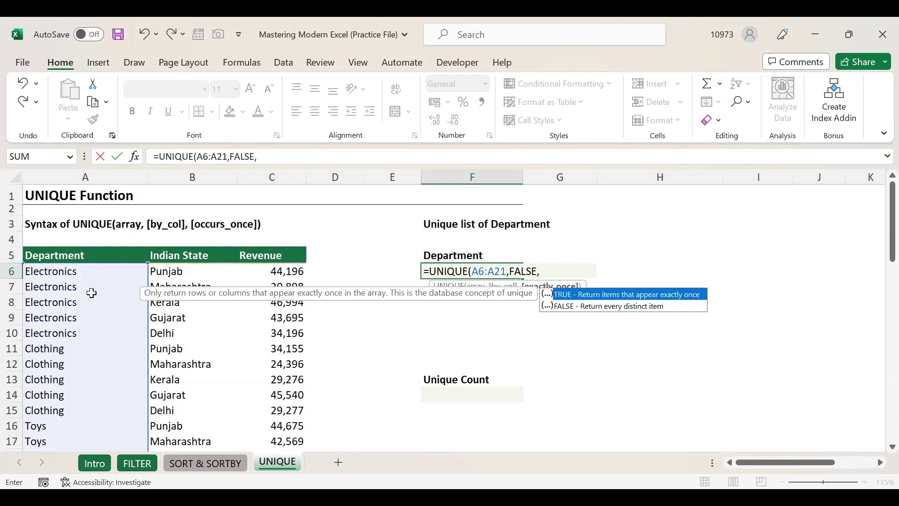
{"action": "scroll", "coordinate": [96, 332], "scroll_direction": "down", "scroll_amount": 2}
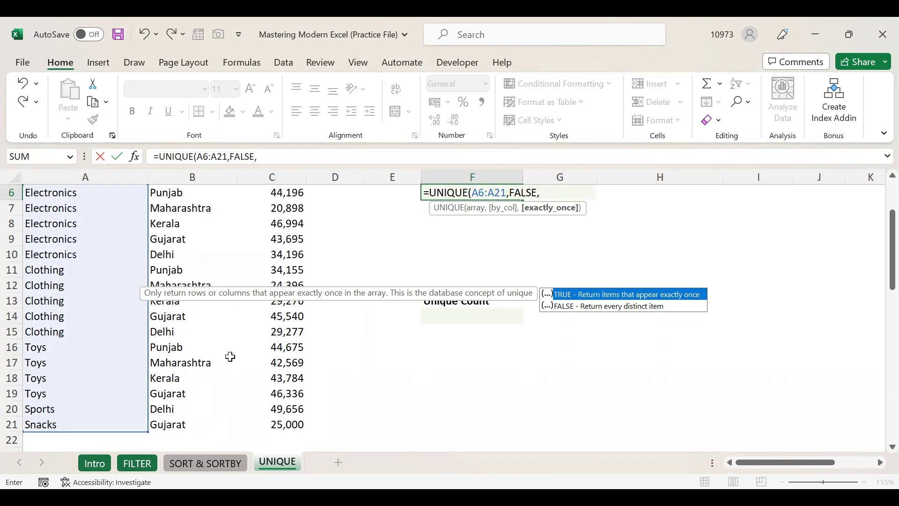
{"action": "scroll", "coordinate": [571, 312], "scroll_direction": "up", "scroll_amount": 2}
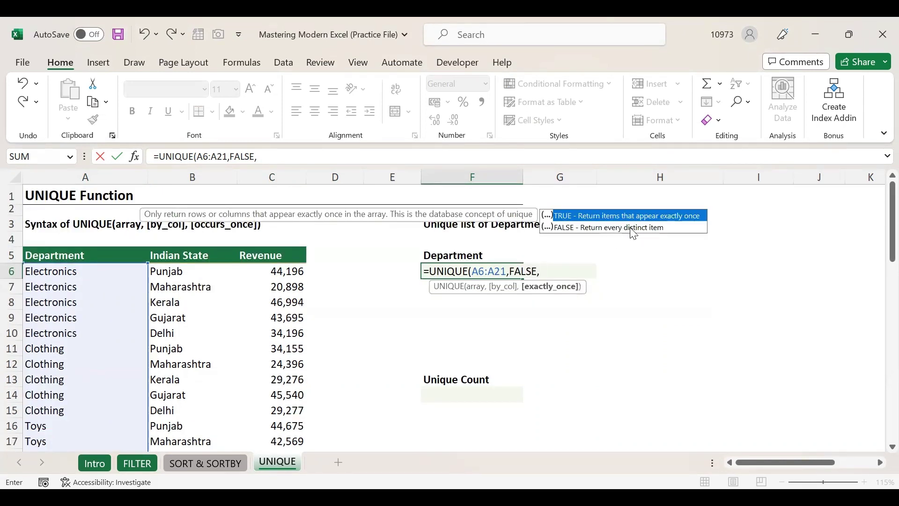
{"action": "key", "text": "Down"}
{"action": "key", "text": "Tab"}
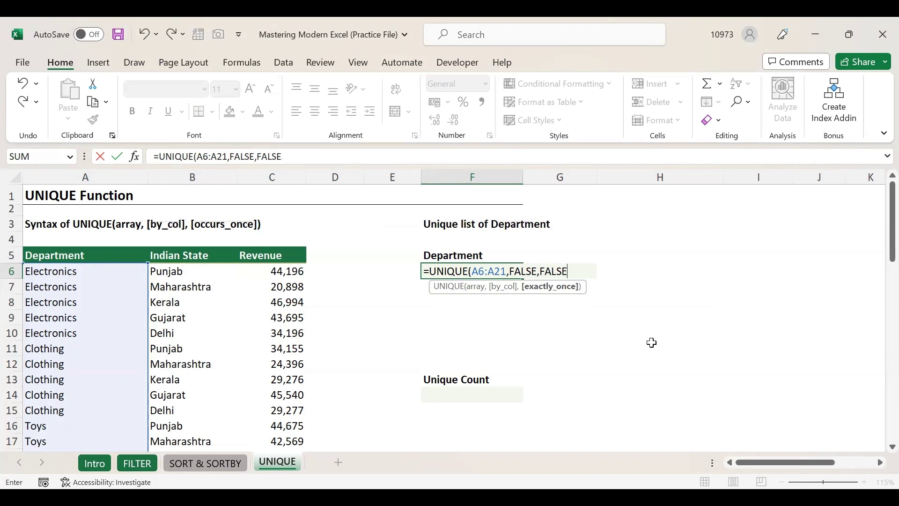
{"action": "key", "text": "Return"}
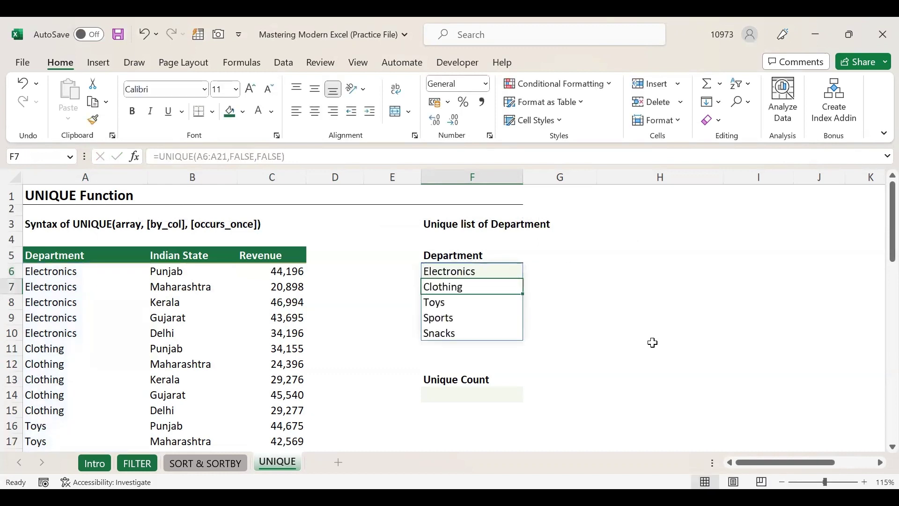
- Compare the unique department list under F5 with the repeated entries in the source Department column and check its formula
{"action": "left_click", "coordinate": [652, 346]}
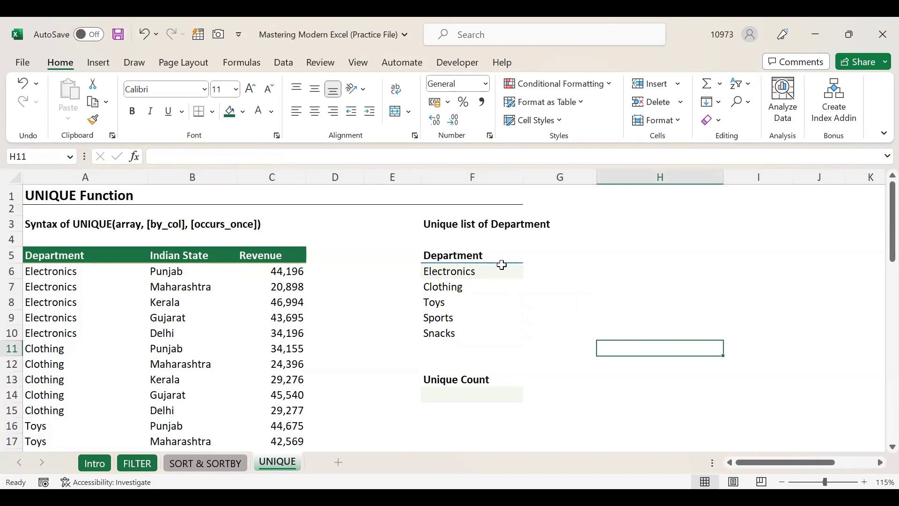
{"action": "left_click_drag", "start_coordinate": [501, 270], "coordinate": [493, 335]}
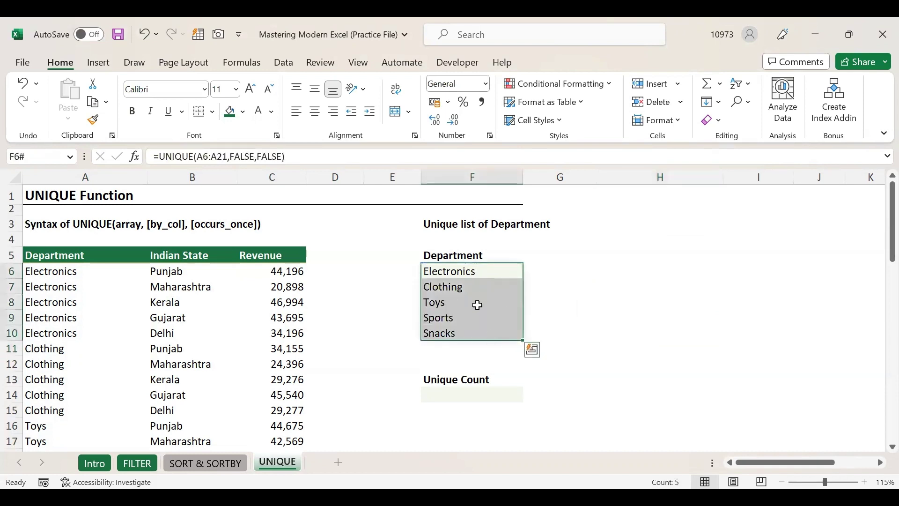
{"action": "left_click", "coordinate": [80, 272]}
{"action": "left_click_drag", "start_coordinate": [99, 268], "coordinate": [88, 410]}
{"action": "scroll", "coordinate": [82, 306], "scroll_direction": "down", "scroll_amount": 3}
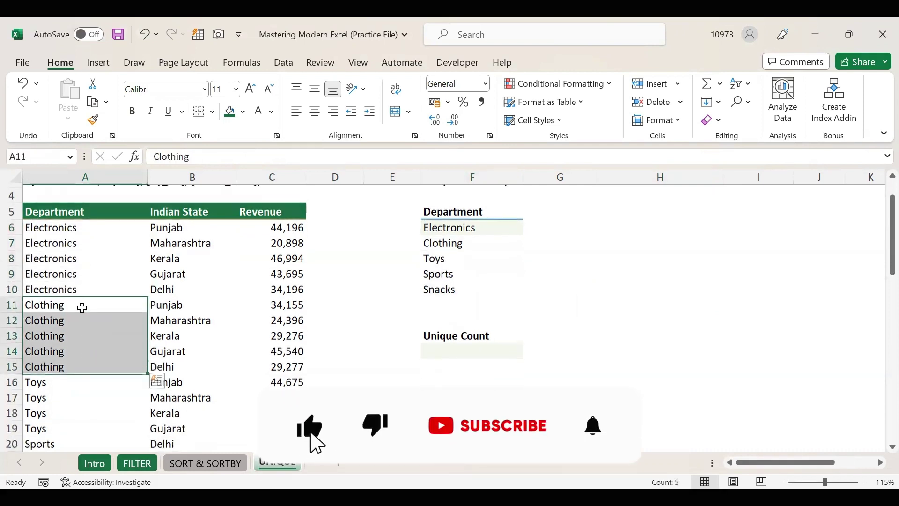
{"action": "left_click_drag", "start_coordinate": [78, 294], "coordinate": [78, 327]}
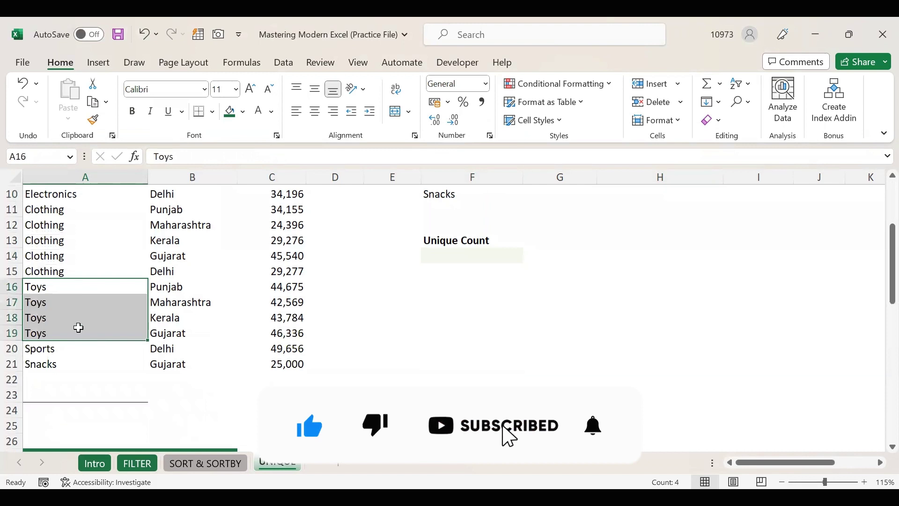
{"action": "scroll", "coordinate": [78, 327], "scroll_direction": "up", "scroll_amount": 3}
{"action": "left_click", "coordinate": [100, 270]}
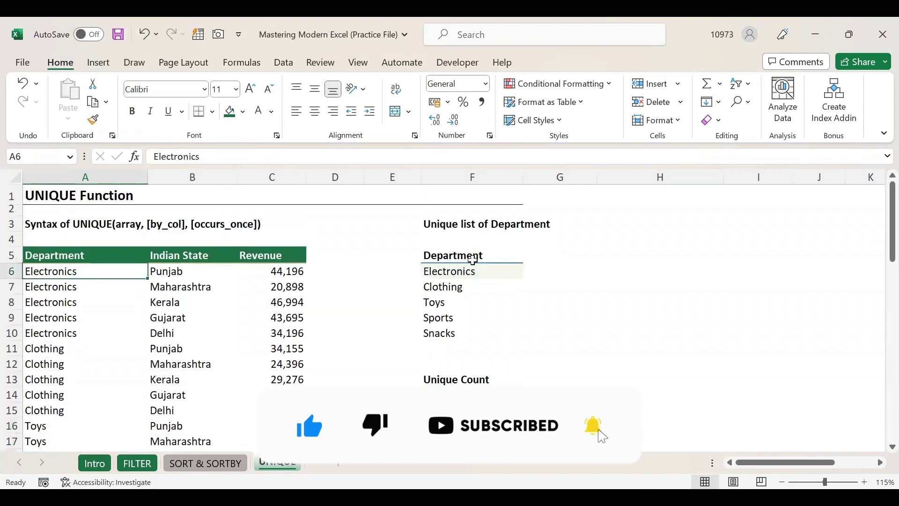
{"action": "left_click", "coordinate": [459, 271]}
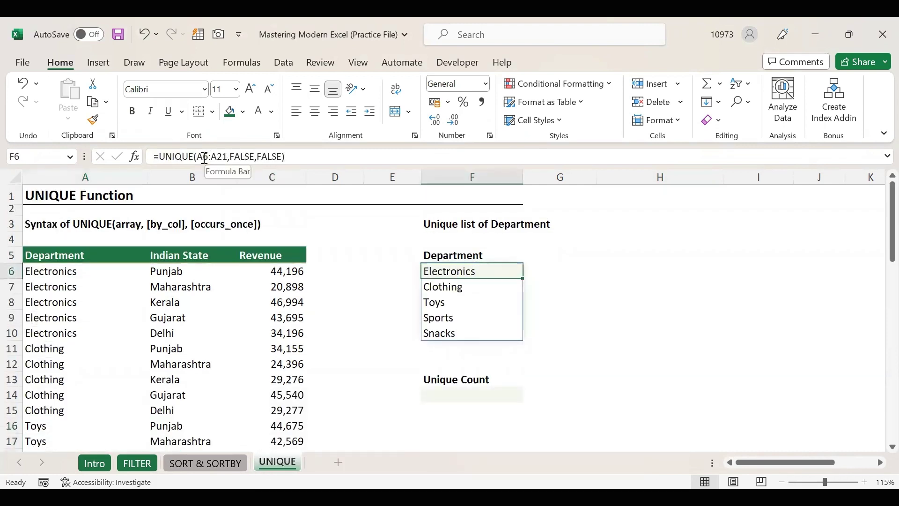
{"action": "left_click_drag", "start_coordinate": [86, 268], "coordinate": [75, 410]}
{"action": "left_click_drag", "start_coordinate": [459, 271], "coordinate": [472, 330]}
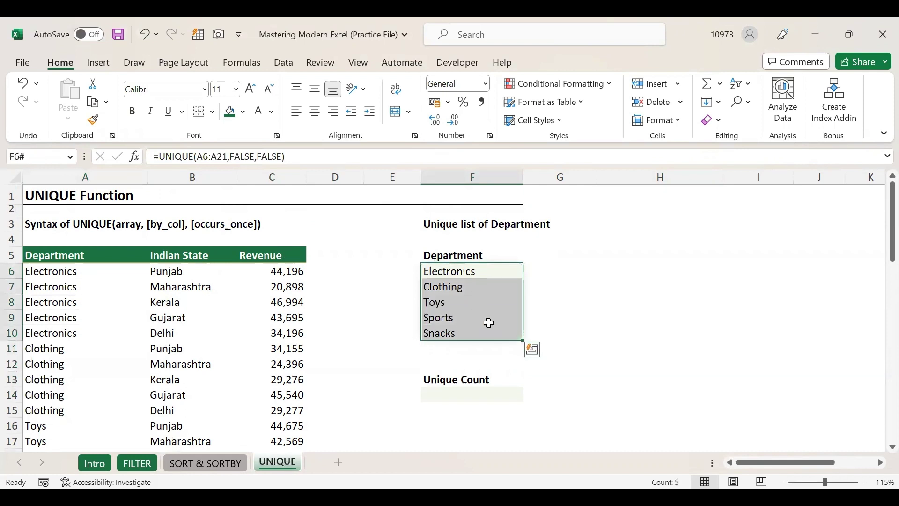
{"action": "left_click", "coordinate": [484, 269]}
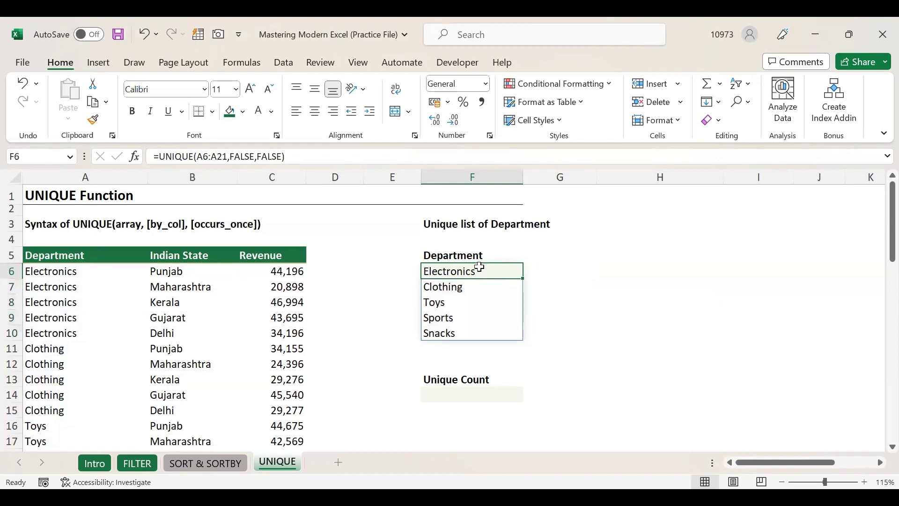
- Remove both optional FALSE arguments from the F6 formula so it reads =UNIQUE(A6:A21), and check the spilled list
{"action": "double_click", "coordinate": [439, 272]}
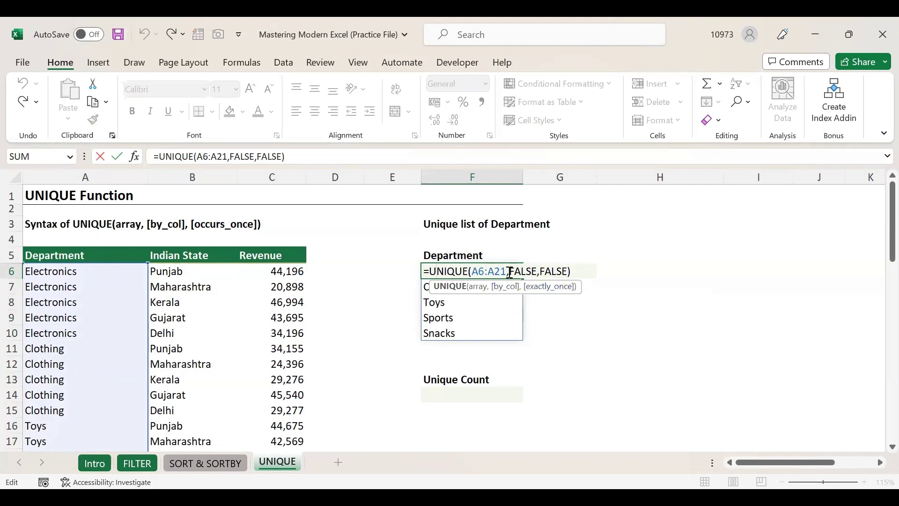
{"action": "left_click_drag", "start_coordinate": [520, 273], "coordinate": [567, 273]}
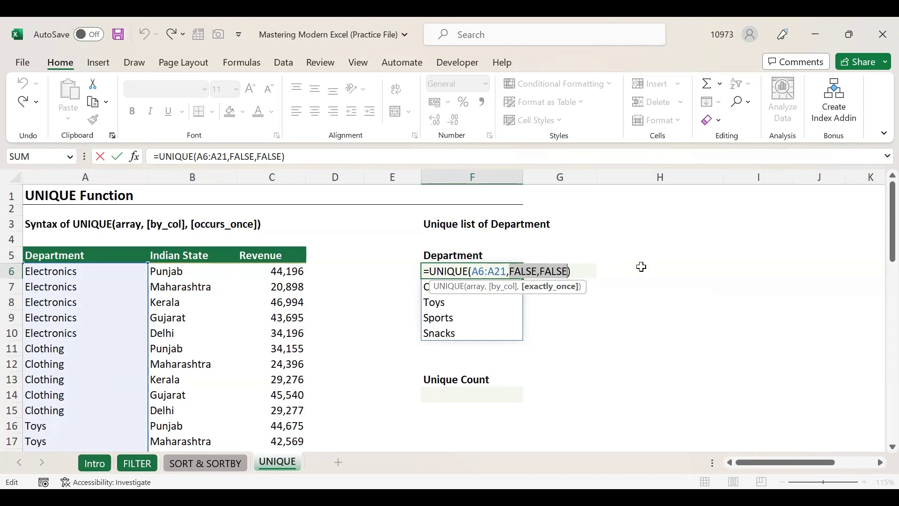
{"action": "key", "text": "BackSpace"}
{"action": "key", "text": "Return"}
{"action": "left_click_drag", "start_coordinate": [448, 271], "coordinate": [450, 338]}
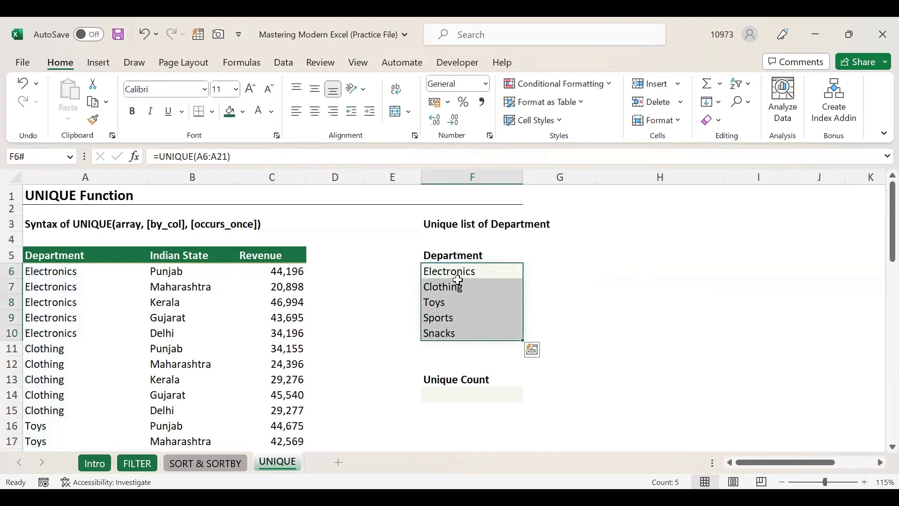
{"action": "left_click", "coordinate": [493, 268]}
- Start a COUNTA formula in cell F14 under Unique Count
{"action": "left_click", "coordinate": [435, 395]}
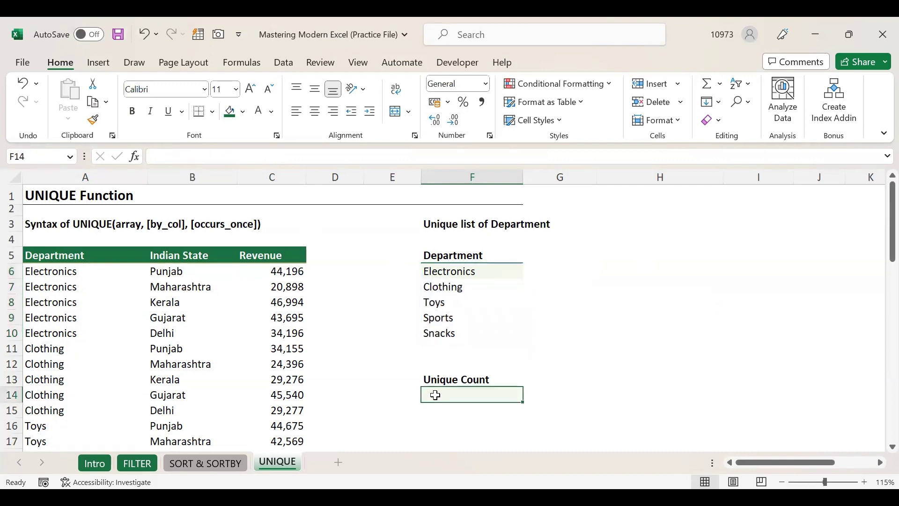
{"action": "left_click", "coordinate": [423, 379]}
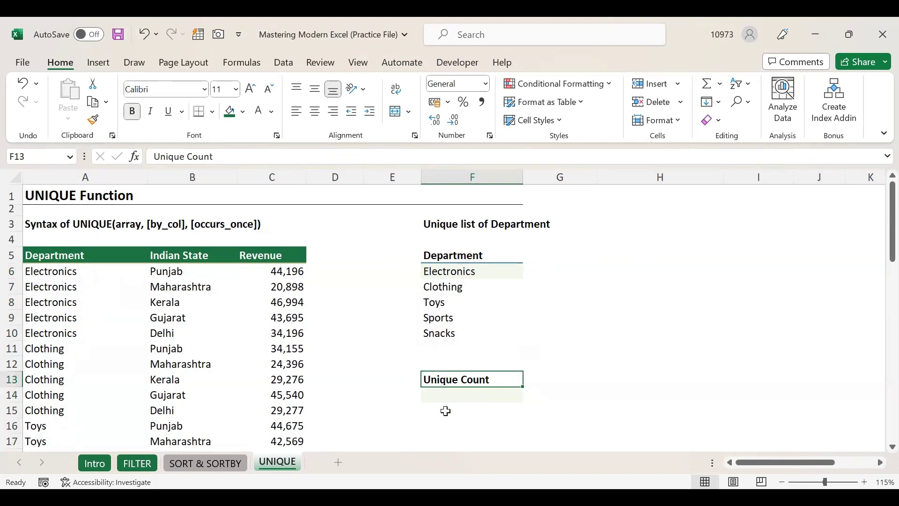
{"action": "left_click", "coordinate": [446, 395]}
{"action": "left_click_drag", "start_coordinate": [460, 267], "coordinate": [456, 331]}
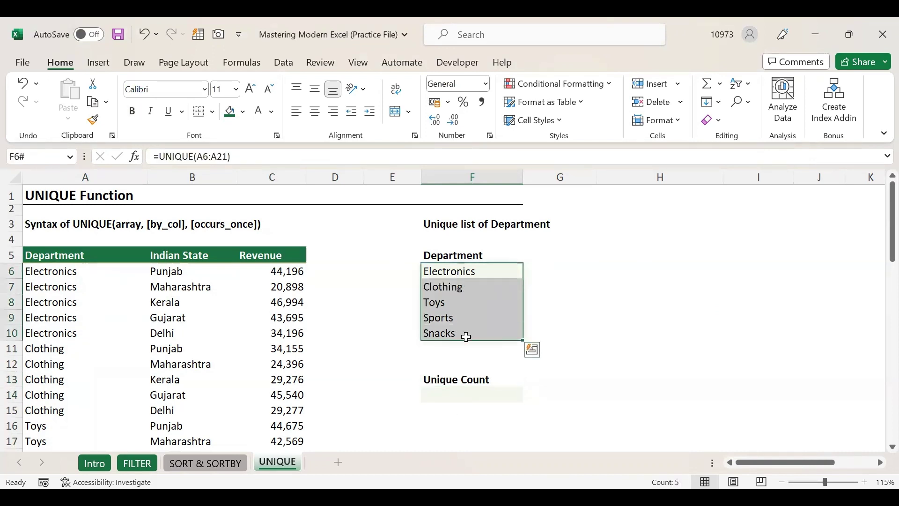
{"action": "left_click", "coordinate": [451, 396]}
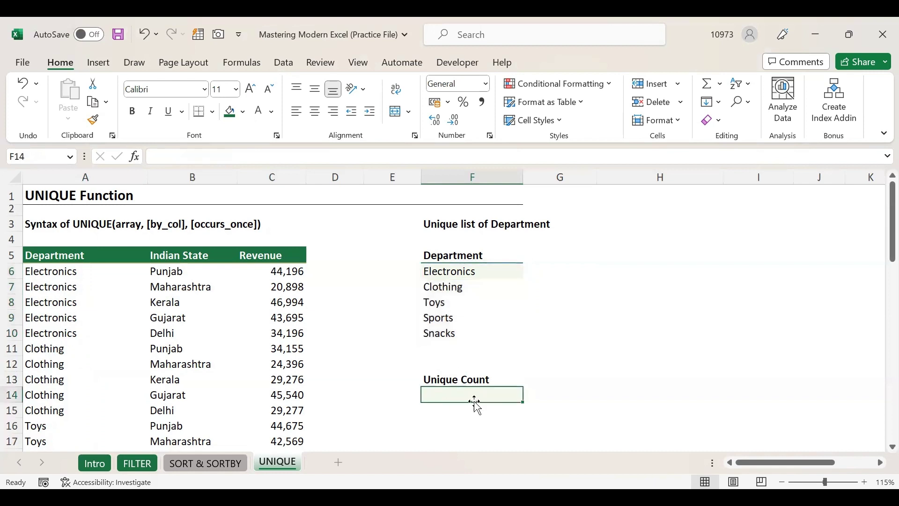
{"action": "scroll", "coordinate": [501, 390], "scroll_direction": "down", "scroll_amount": 1}
{"action": "scroll", "coordinate": [544, 370], "scroll_direction": "up", "scroll_amount": 1}
{"action": "type", "text": "="}
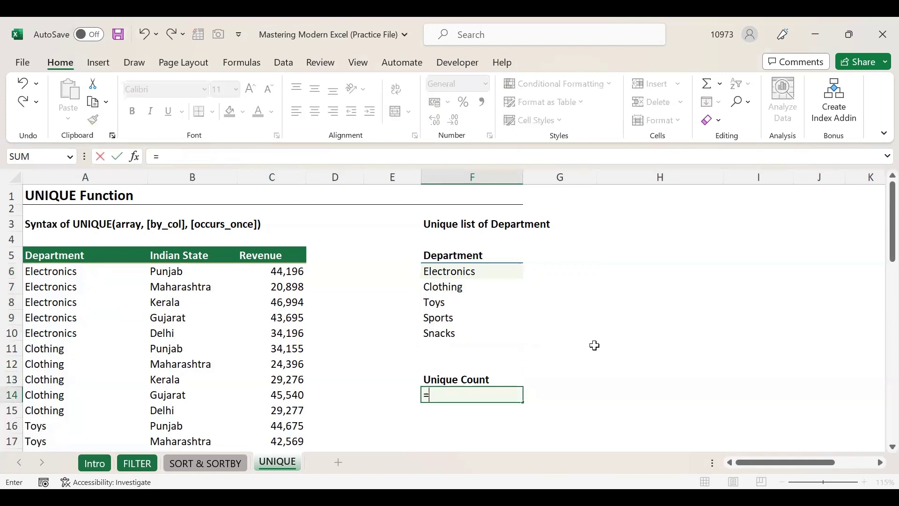
{"action": "type", "text": "COUNTA("}
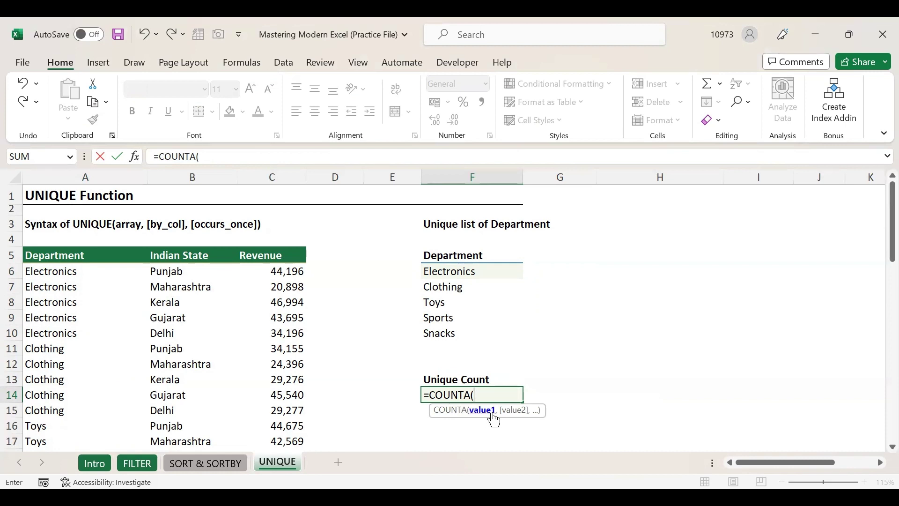
- Complete the F14 formula with the spilled department list as its argument, giving =COUNTA(F6#), and check it against the list
{"action": "left_click", "coordinate": [472, 271]}
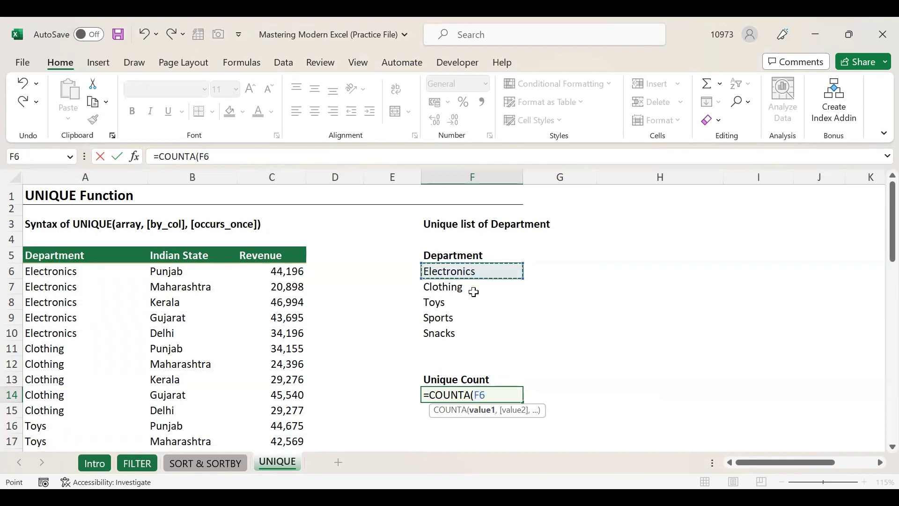
{"action": "left_click_drag", "start_coordinate": [465, 333], "coordinate": [459, 257]}
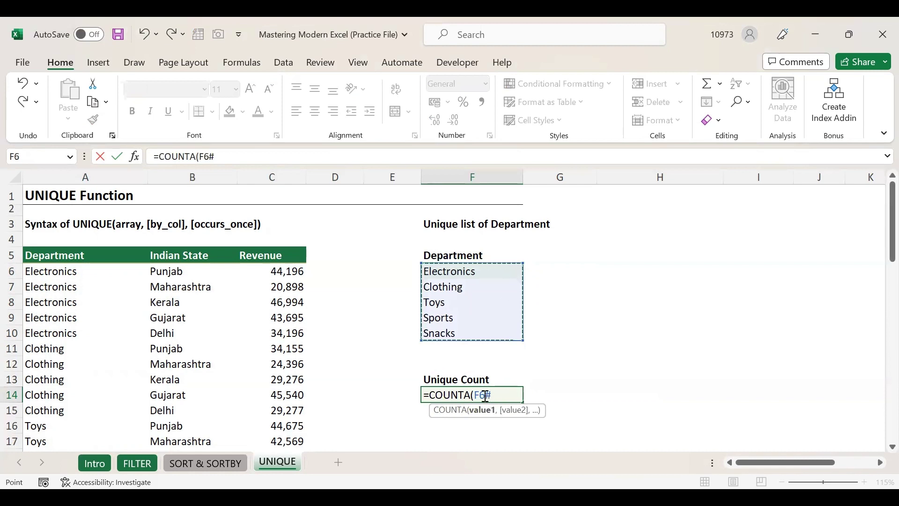
{"action": "left_click", "coordinate": [503, 395]}
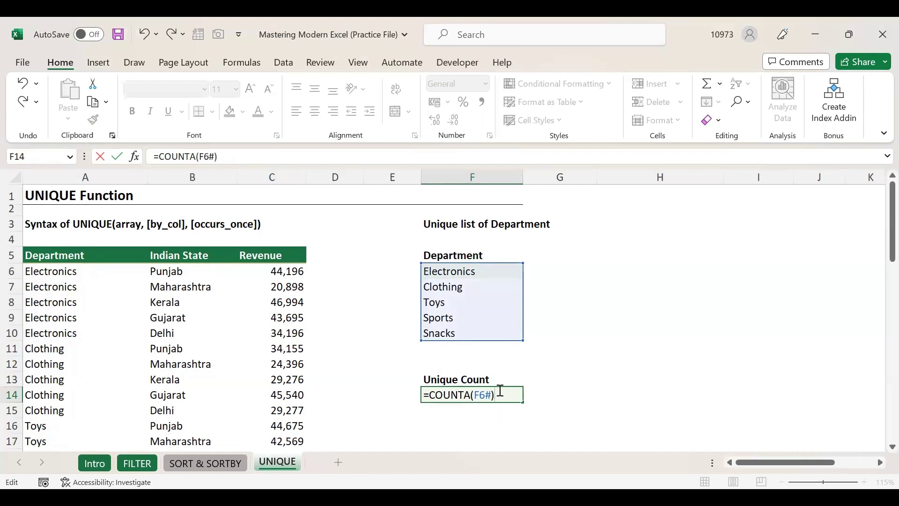
{"action": "key", "text": "Return"}
{"action": "left_click", "coordinate": [500, 391]}
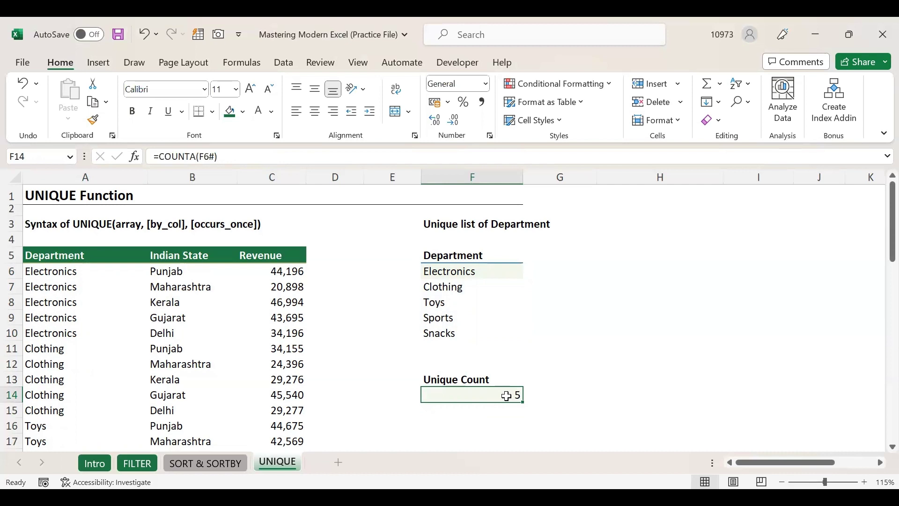
{"action": "left_click_drag", "start_coordinate": [463, 271], "coordinate": [475, 334]}
{"action": "left_click", "coordinate": [472, 393]}
- Change the department in A20 to Toys, and check how the unique list and the count in F14 respond
{"action": "scroll", "coordinate": [78, 386], "scroll_direction": "down", "scroll_amount": 2}
{"action": "left_click", "coordinate": [60, 396]}
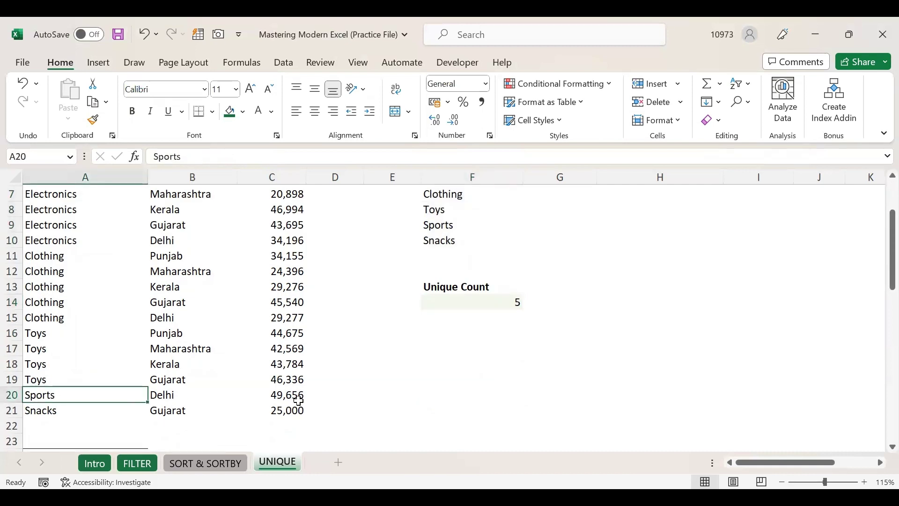
{"action": "type", "text": "Toys"}
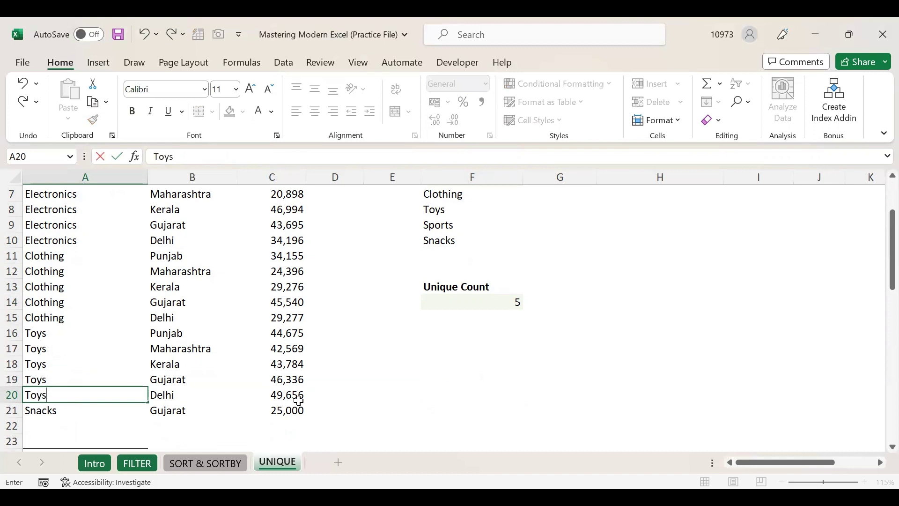
{"action": "key", "text": "Return"}
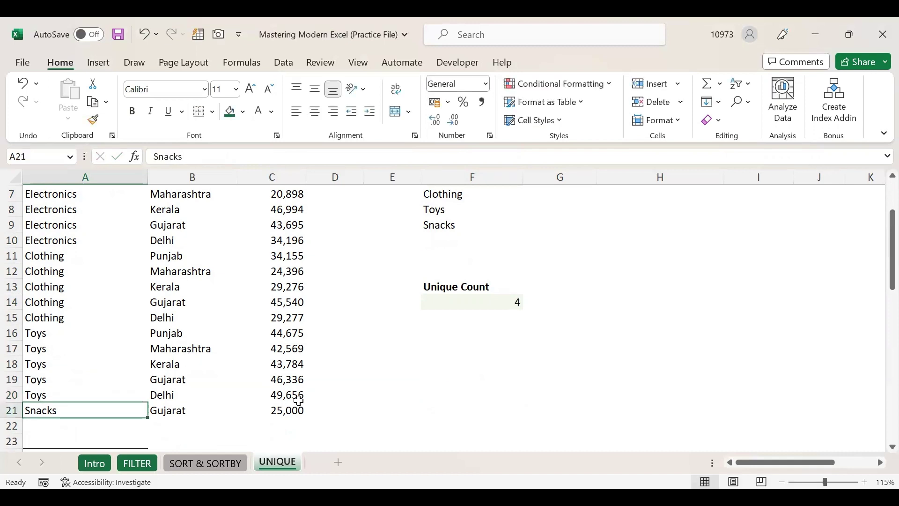
{"action": "scroll", "coordinate": [508, 303], "scroll_direction": "up", "scroll_amount": 2}
{"action": "left_click_drag", "start_coordinate": [477, 271], "coordinate": [484, 318]}
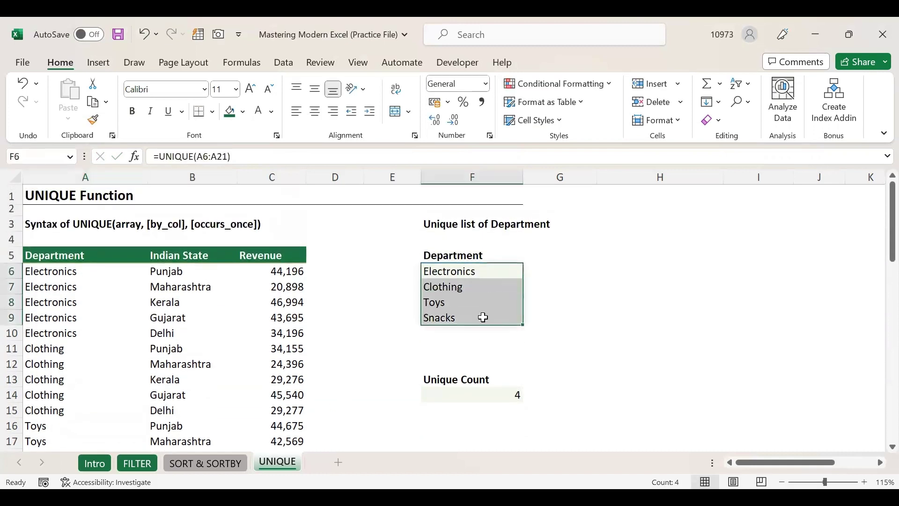
{"action": "left_click", "coordinate": [487, 394]}
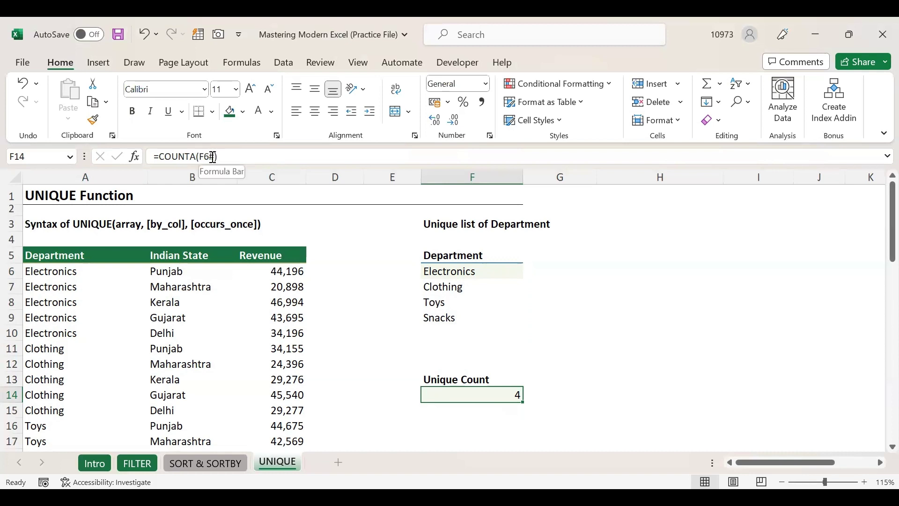
- Examine the Department and Indian State table starting at row 27 and the exercise for departments occurring only once, comparing it with the first unique list
{"action": "left_click", "coordinate": [624, 385]}
{"action": "scroll", "coordinate": [422, 268], "scroll_direction": "down", "scroll_amount": 7}
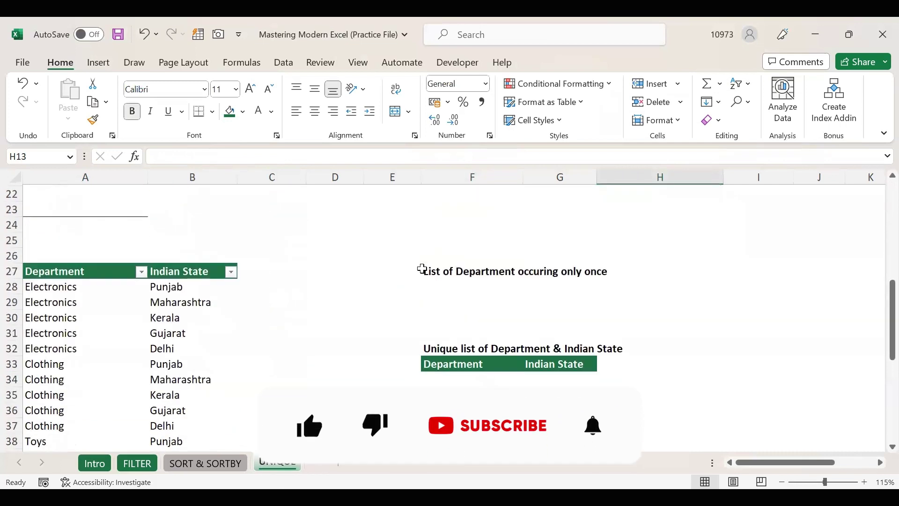
{"action": "left_click", "coordinate": [423, 272]}
{"action": "left_click", "coordinate": [435, 287]}
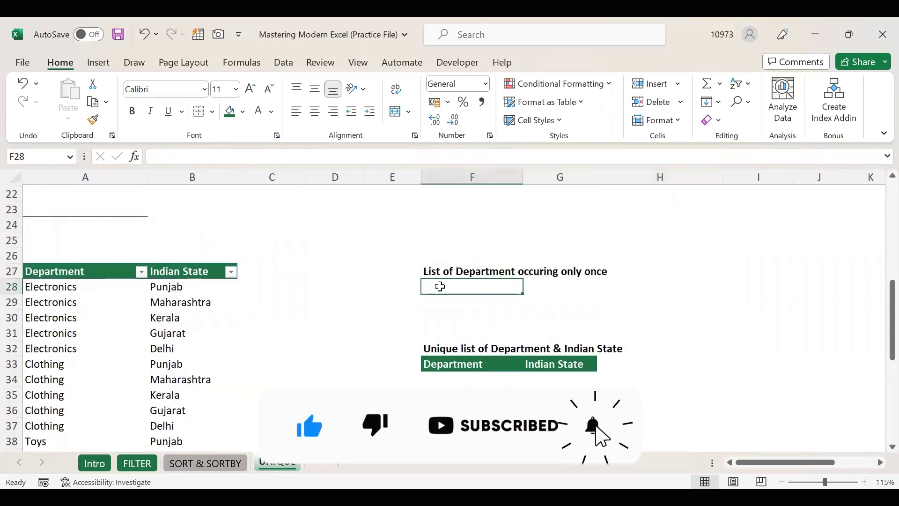
{"action": "scroll", "coordinate": [343, 329], "scroll_direction": "down", "scroll_amount": 1}
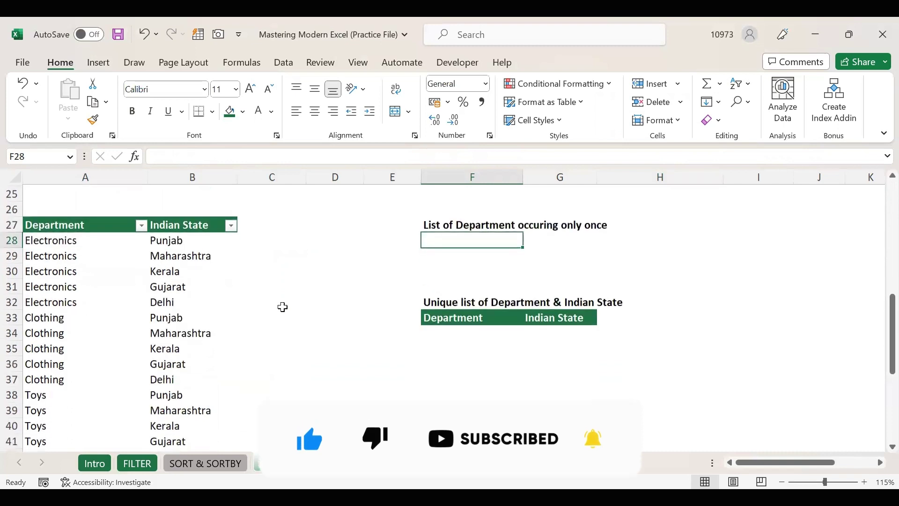
{"action": "left_click", "coordinate": [164, 284]}
{"action": "left_click_drag", "start_coordinate": [64, 244], "coordinate": [192, 440]}
{"action": "left_click", "coordinate": [188, 395]}
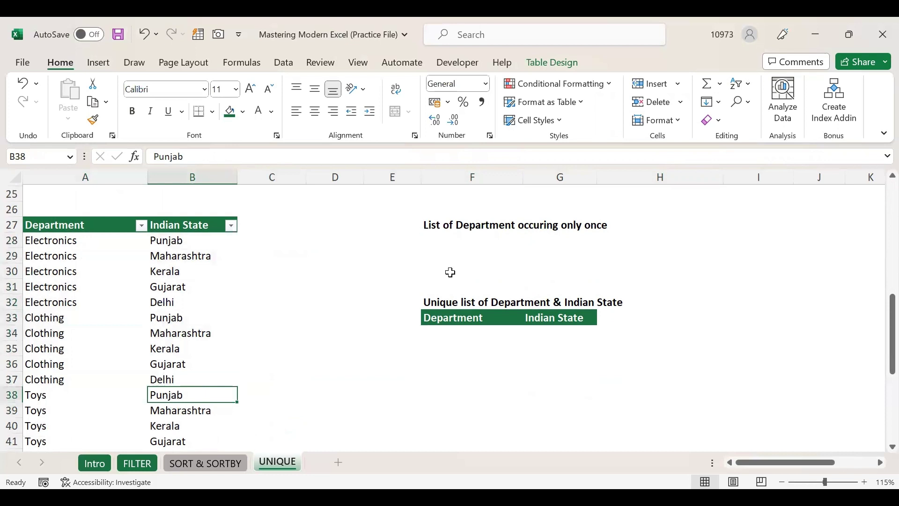
{"action": "left_click", "coordinate": [454, 238]}
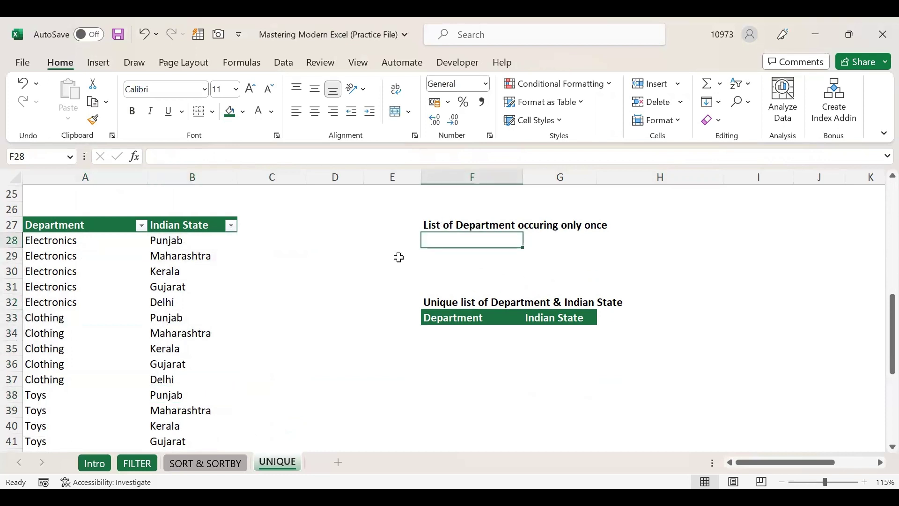
{"action": "scroll", "coordinate": [468, 252], "scroll_direction": "up", "scroll_amount": 7}
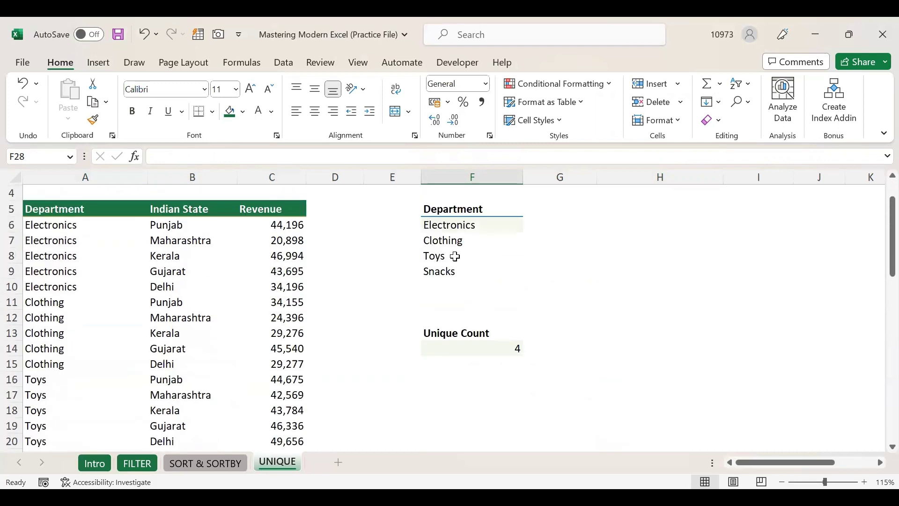
{"action": "scroll", "coordinate": [450, 276], "scroll_direction": "down", "scroll_amount": 6}
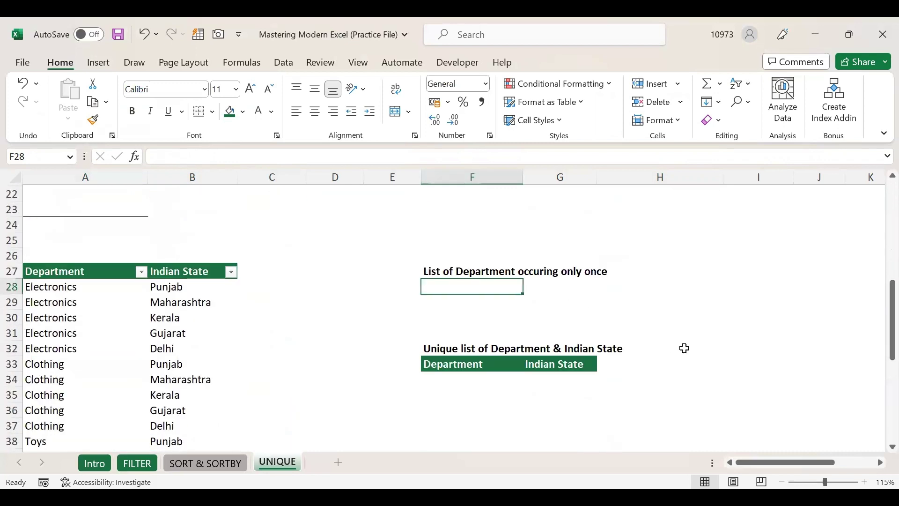
- Start a UNIQUE formula in cell F28 with TableDiv4[Department] as its array
{"action": "type", "text": "="}
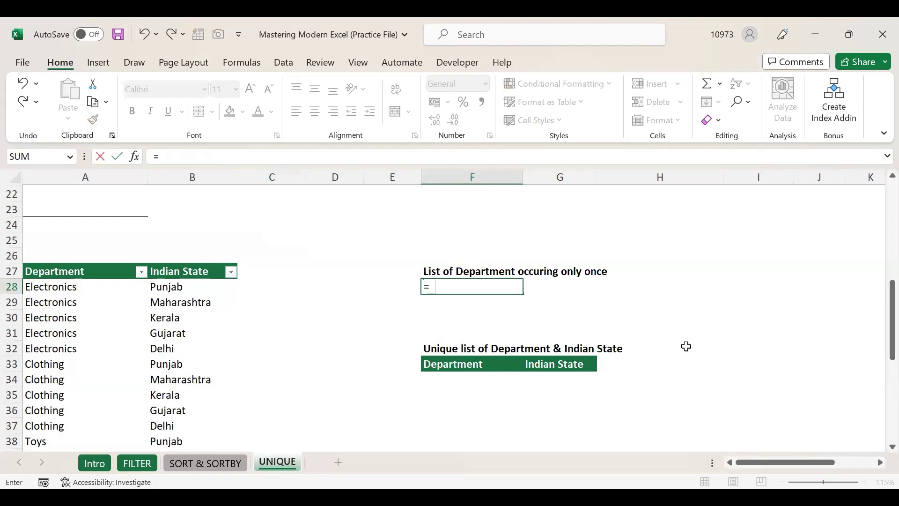
{"action": "type", "text": "uni"}
{"action": "key", "text": "Down"}
{"action": "key", "text": "Down"}
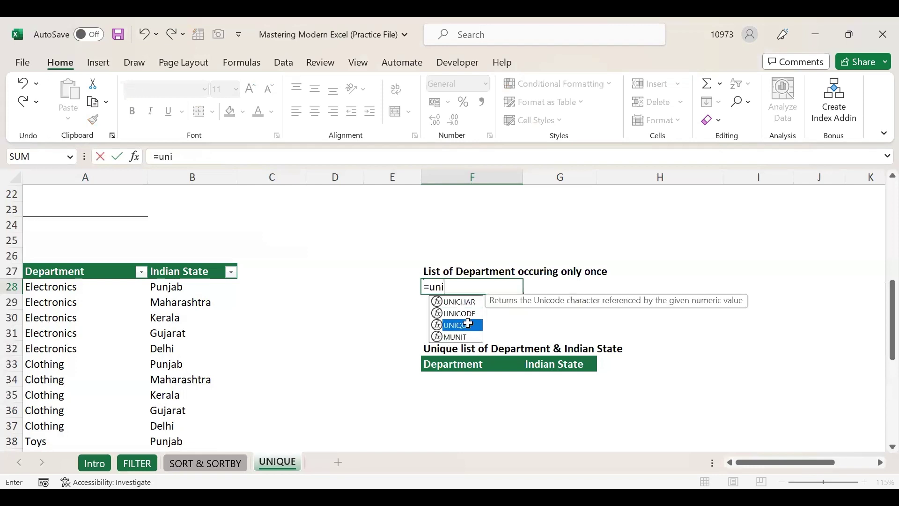
{"action": "key", "text": "Tab"}
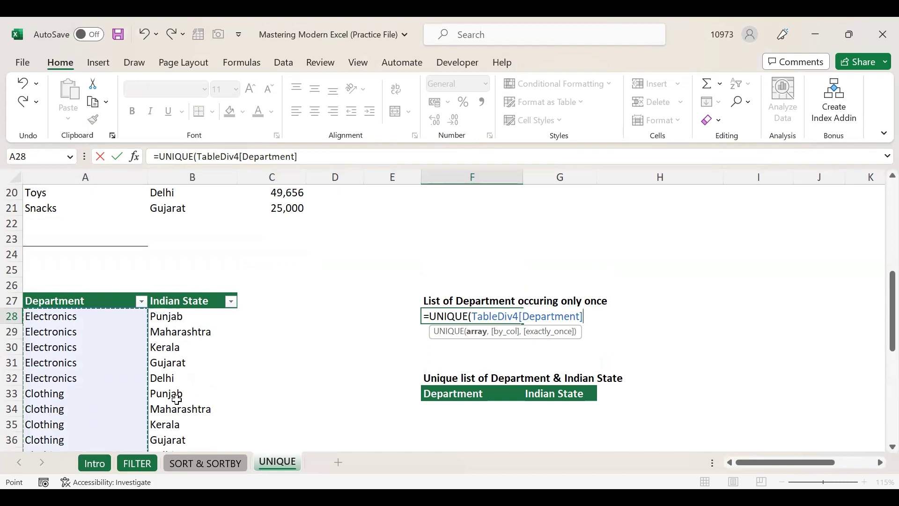
{"action": "scroll", "coordinate": [234, 356], "scroll_direction": "up", "scroll_amount": 6}
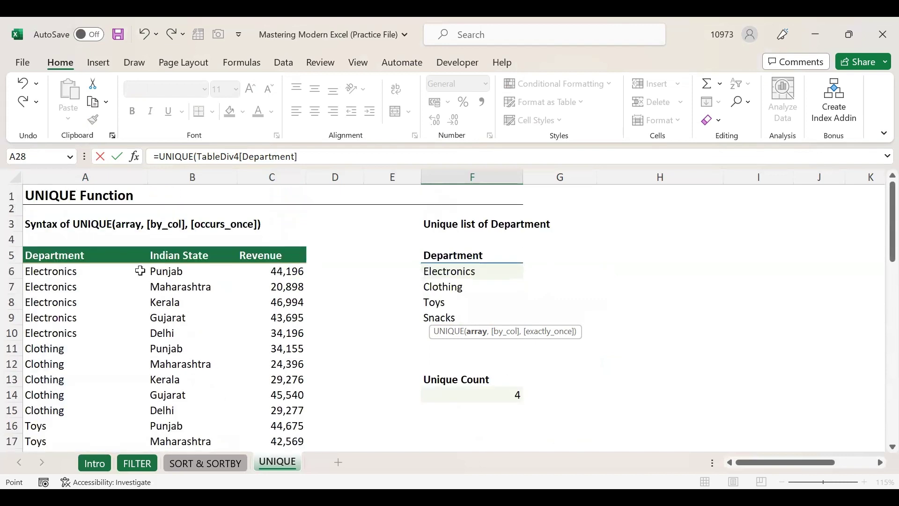
{"action": "scroll", "coordinate": [224, 377], "scroll_direction": "down", "scroll_amount": 4}
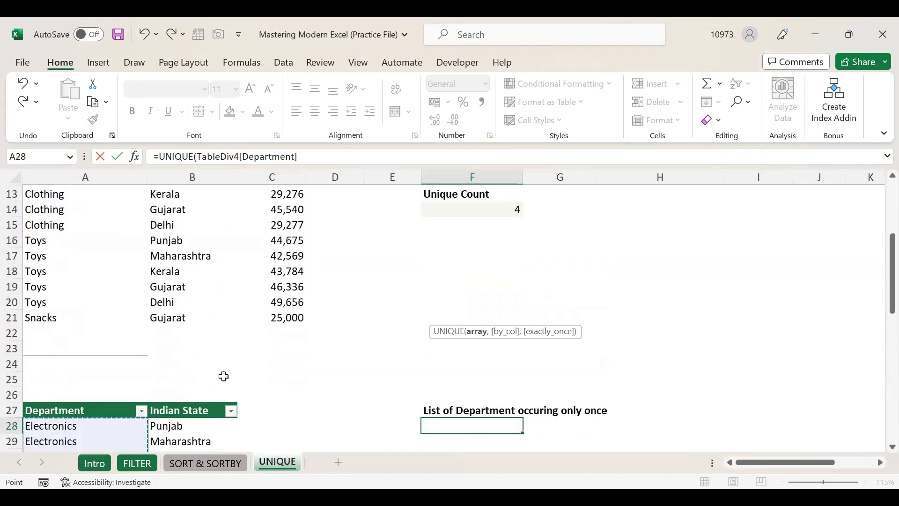
{"action": "scroll", "coordinate": [227, 320], "scroll_direction": "down", "scroll_amount": 4}
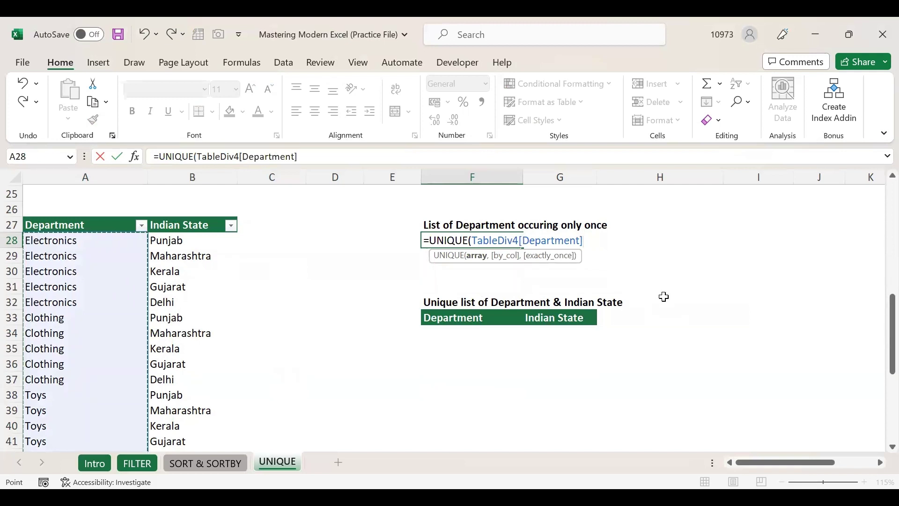
- Complete the F28 formula with FALSE for unique rows and TRUE for items appearing exactly once, and check the result against the table
{"action": "type", "text": ","}
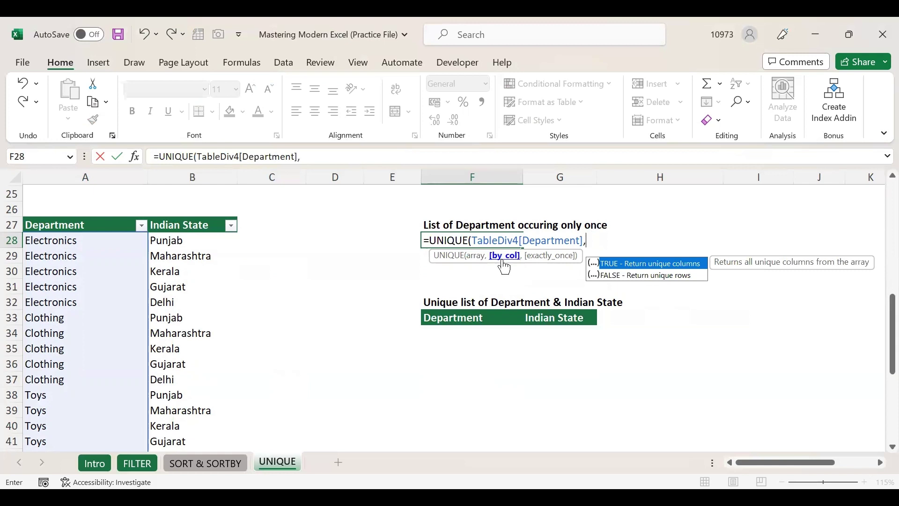
{"action": "left_click", "coordinate": [652, 279]}
{"action": "double_click", "coordinate": [653, 280]}
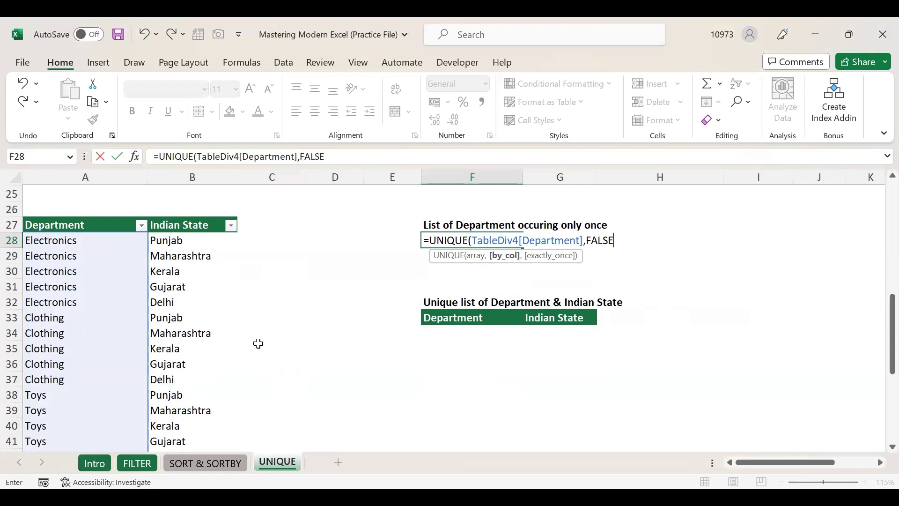
{"action": "type", "text": ","}
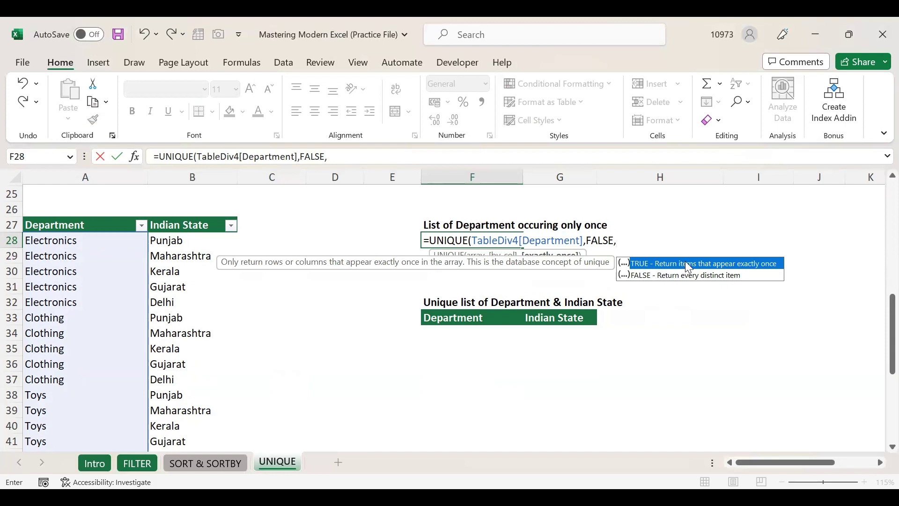
{"action": "double_click", "coordinate": [706, 263]}
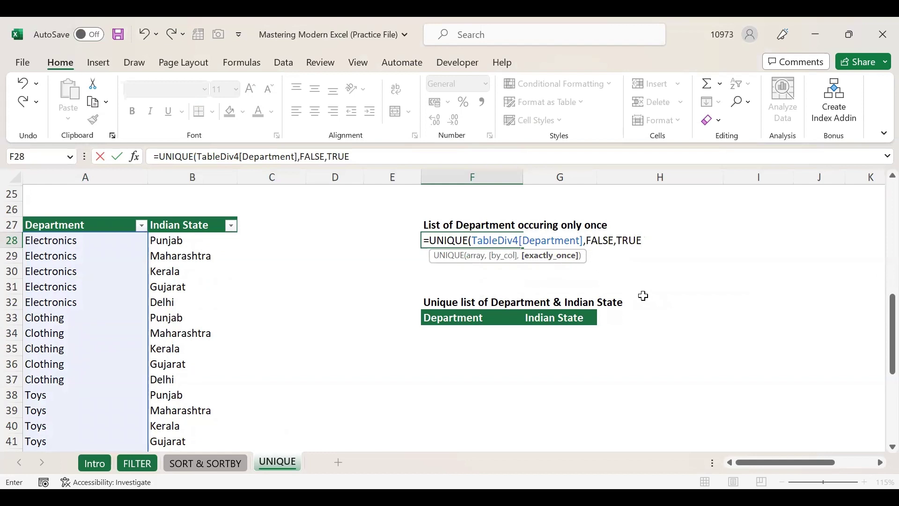
{"action": "type", "text": ")"}
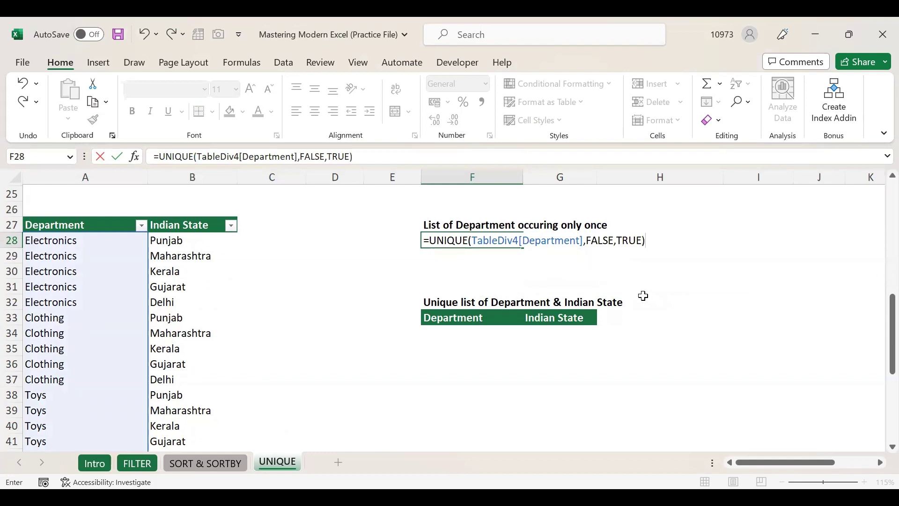
{"action": "key", "text": "Return"}
{"action": "left_click_drag", "start_coordinate": [515, 246], "coordinate": [481, 241]}
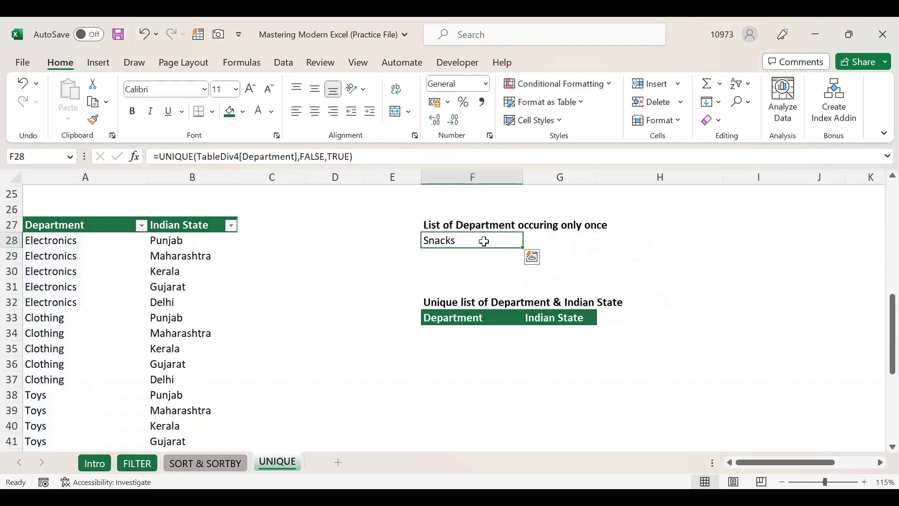
{"action": "scroll", "coordinate": [171, 352], "scroll_direction": "down", "scroll_amount": 3}
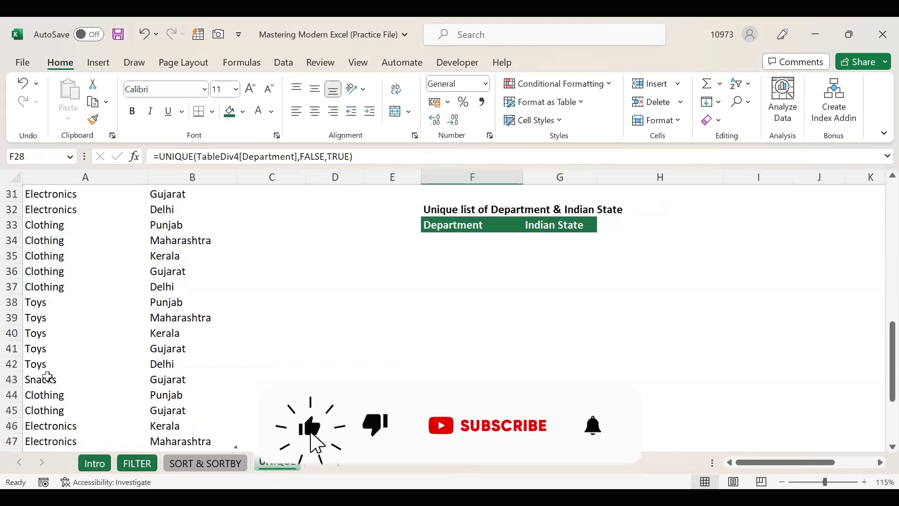
- Check the F28 result against the Department column of the table, looking for departments that repeat and those listed only once
{"action": "left_click", "coordinate": [92, 338]}
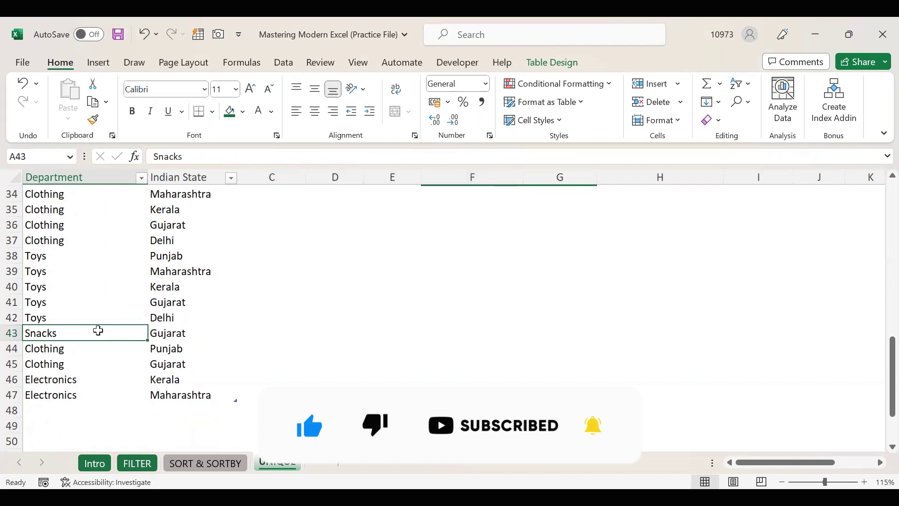
{"action": "scroll", "coordinate": [87, 290], "scroll_direction": "up", "scroll_amount": 2}
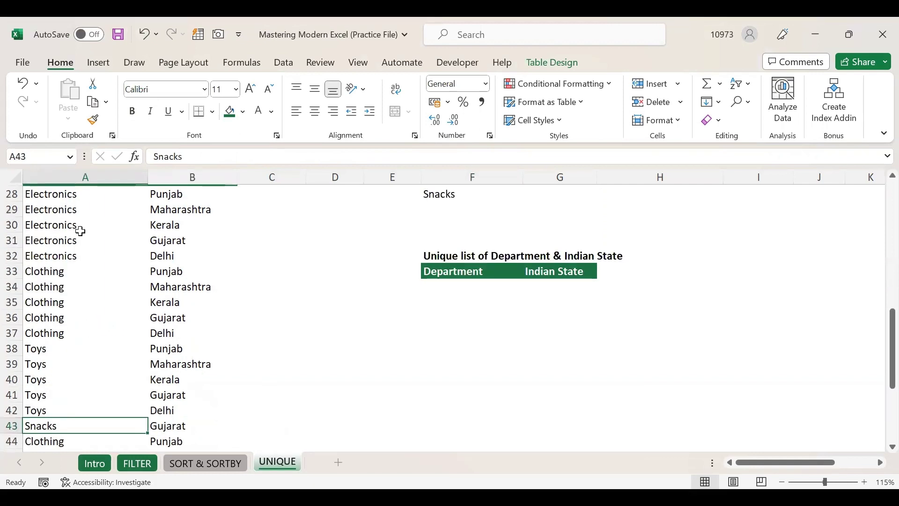
{"action": "left_click_drag", "start_coordinate": [89, 194], "coordinate": [83, 333]}
{"action": "scroll", "coordinate": [70, 315], "scroll_direction": "down", "scroll_amount": 1}
{"action": "left_click_drag", "start_coordinate": [69, 303], "coordinate": [66, 351]}
{"action": "left_click", "coordinate": [77, 377]}
{"action": "scroll", "coordinate": [80, 384], "scroll_direction": "down", "scroll_amount": 1}
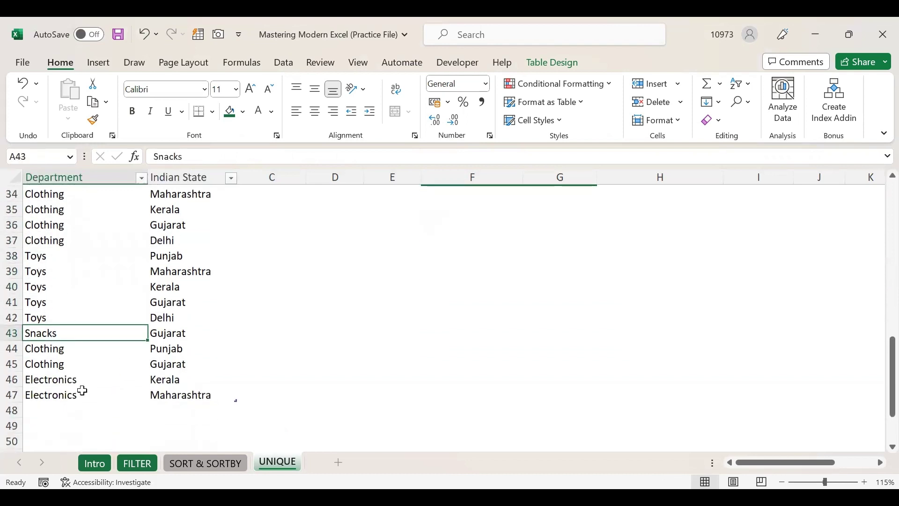
{"action": "scroll", "coordinate": [316, 289], "scroll_direction": "up", "scroll_amount": 4}
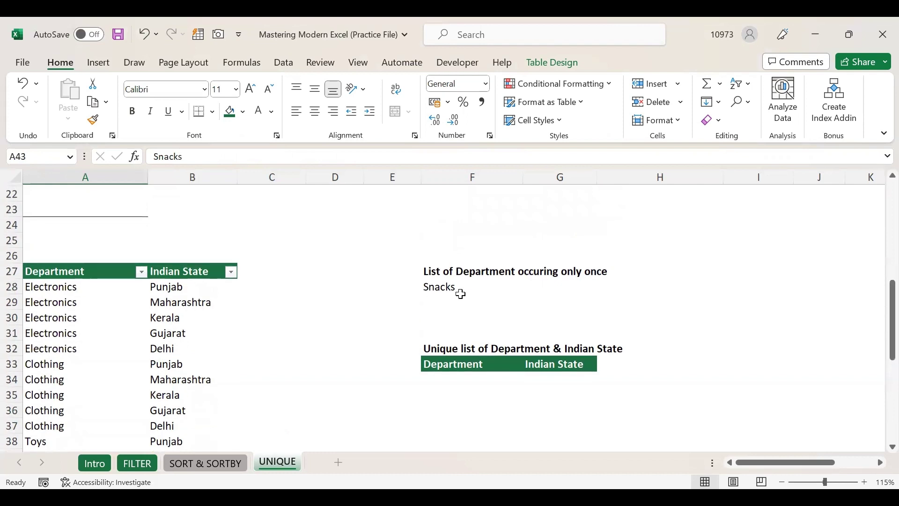
{"action": "left_click", "coordinate": [466, 289]}
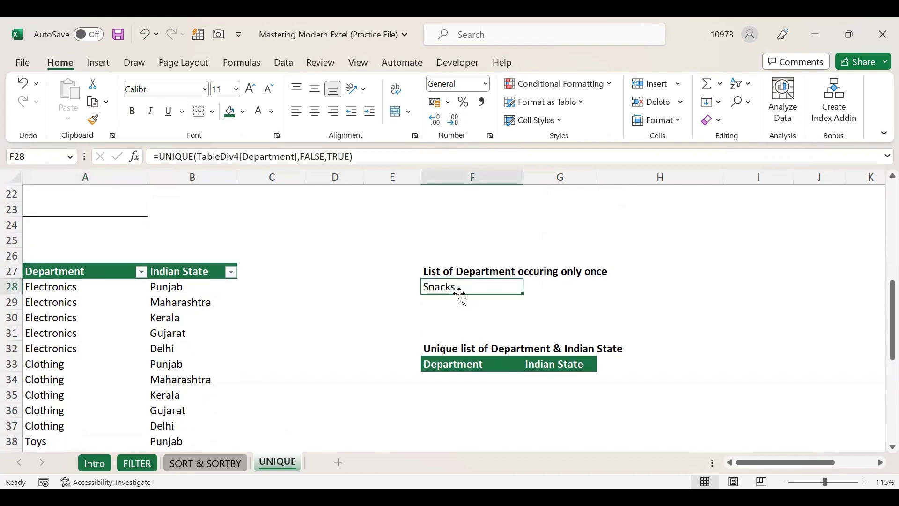
- Examine the exercise for a unique list of Department and Indian State, comparing it with the exercise for departments occurring only once
{"action": "scroll", "coordinate": [461, 300], "scroll_direction": "down", "scroll_amount": 1}
{"action": "left_click", "coordinate": [451, 333]}
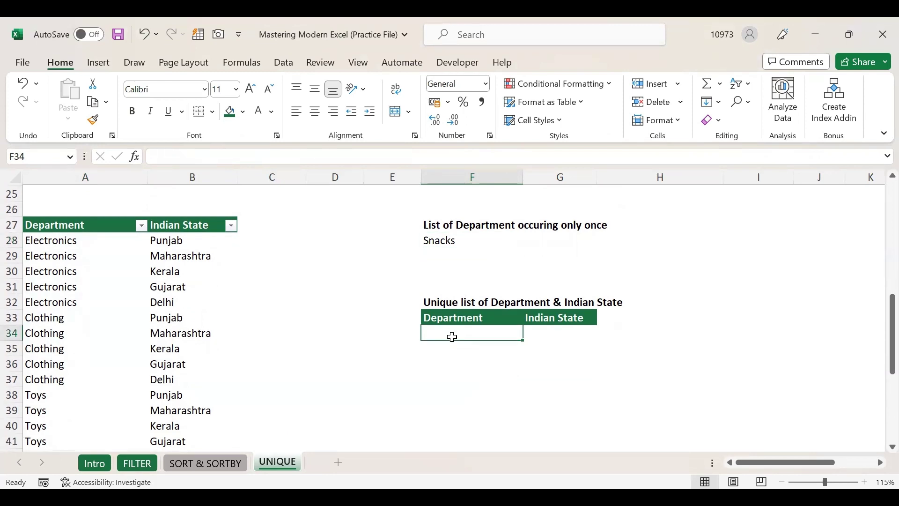
{"action": "left_click", "coordinate": [476, 305]}
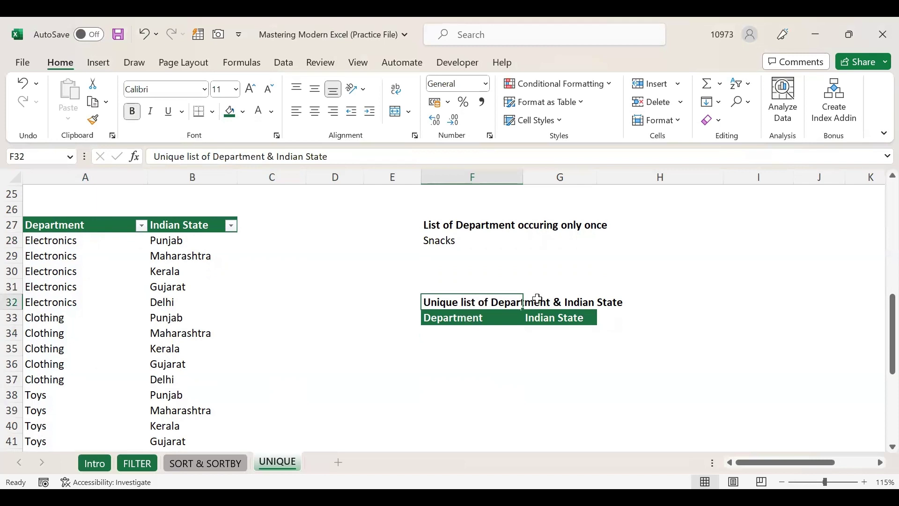
{"action": "left_click", "coordinate": [461, 237]}
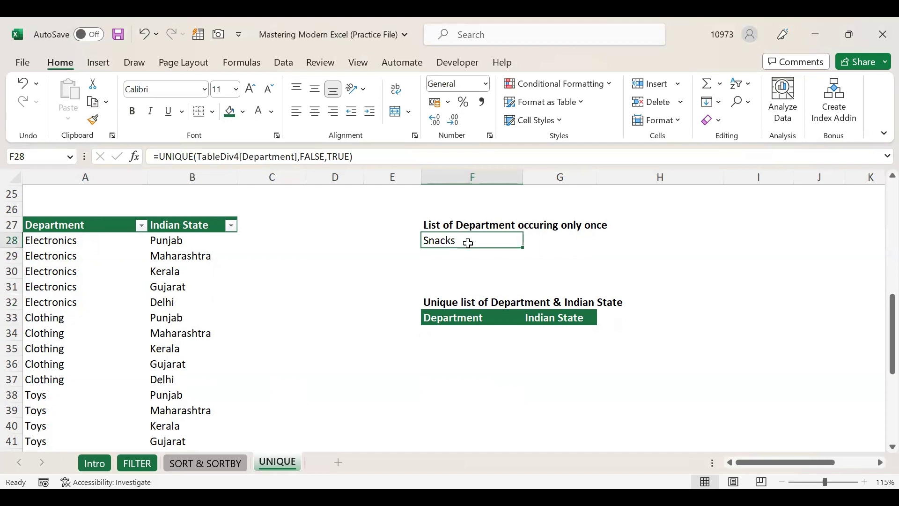
{"action": "left_click", "coordinate": [476, 224]}
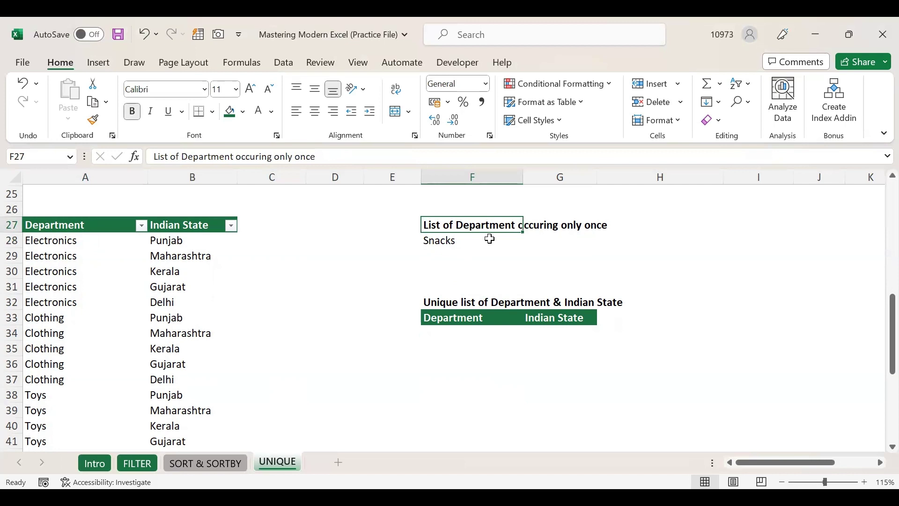
{"action": "left_click", "coordinate": [490, 239]}
{"action": "left_click", "coordinate": [463, 300]}
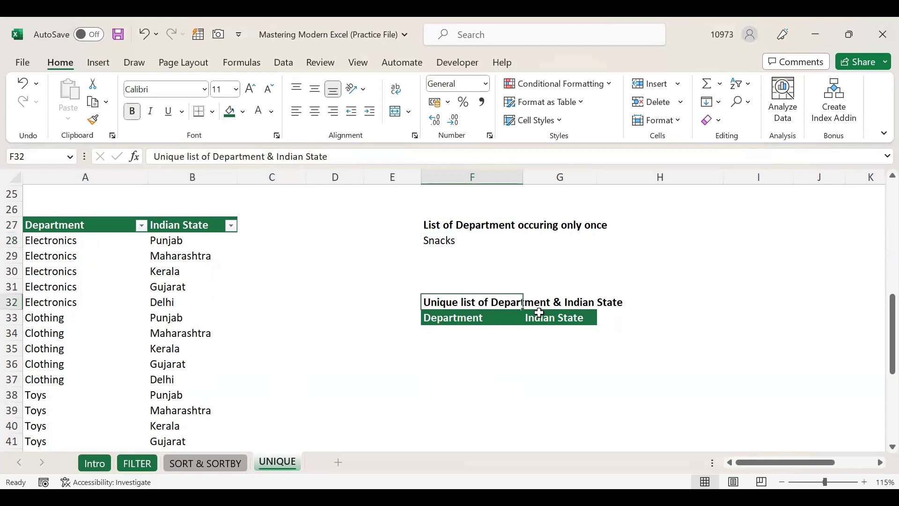
- Start a UNIQUE formula in cell F34 with the whole table TableDiv4 as its array
{"action": "left_click", "coordinate": [474, 329]}
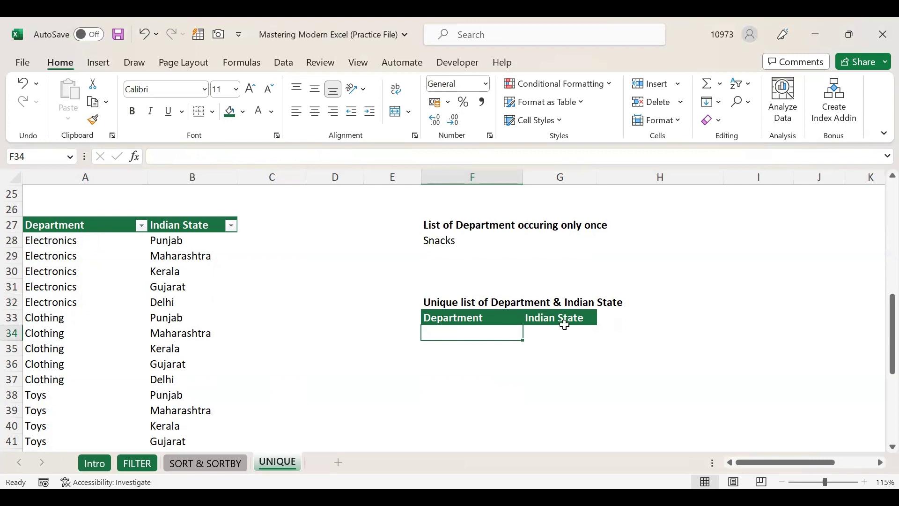
{"action": "scroll", "coordinate": [518, 377], "scroll_direction": "down", "scroll_amount": 1}
{"action": "scroll", "coordinate": [636, 366], "scroll_direction": "up", "scroll_amount": 1}
{"action": "type", "text": "="}
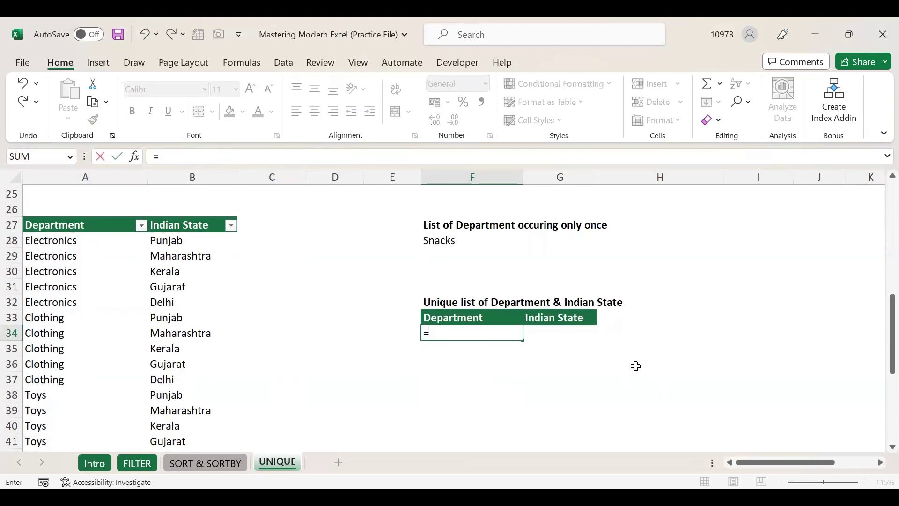
{"action": "type", "text": "uni"}
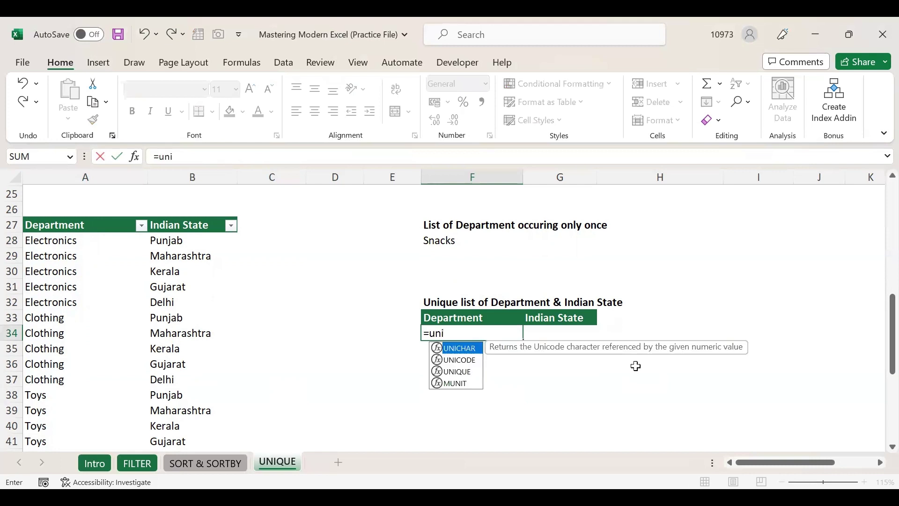
{"action": "double_click", "coordinate": [462, 375]}
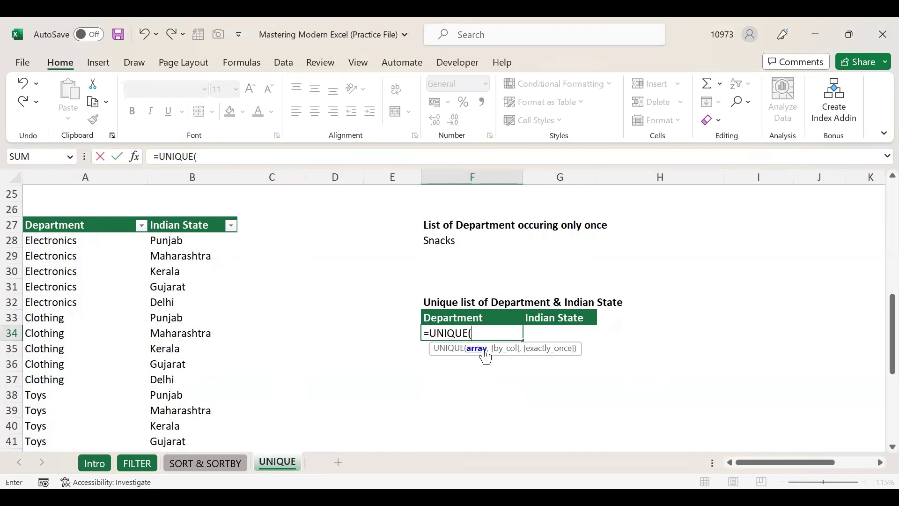
{"action": "left_click", "coordinate": [107, 241]}
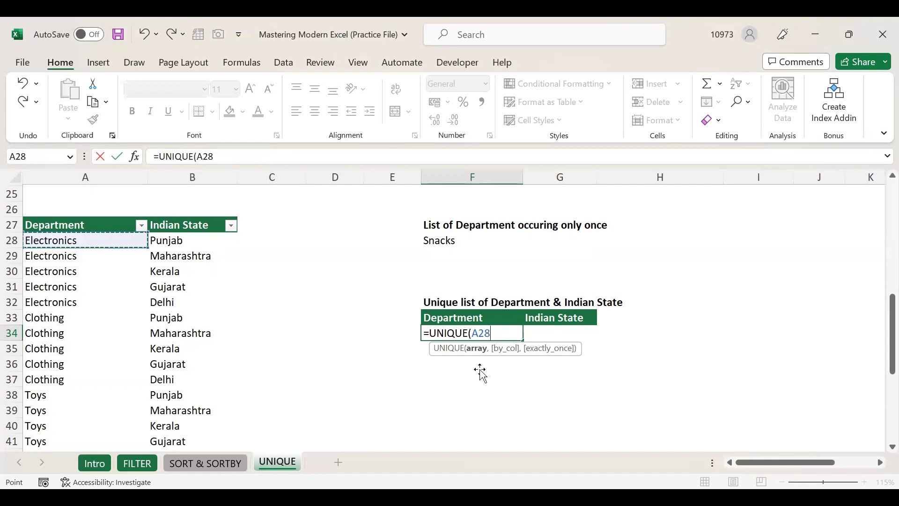
{"action": "key", "text": "ctrl+a"}
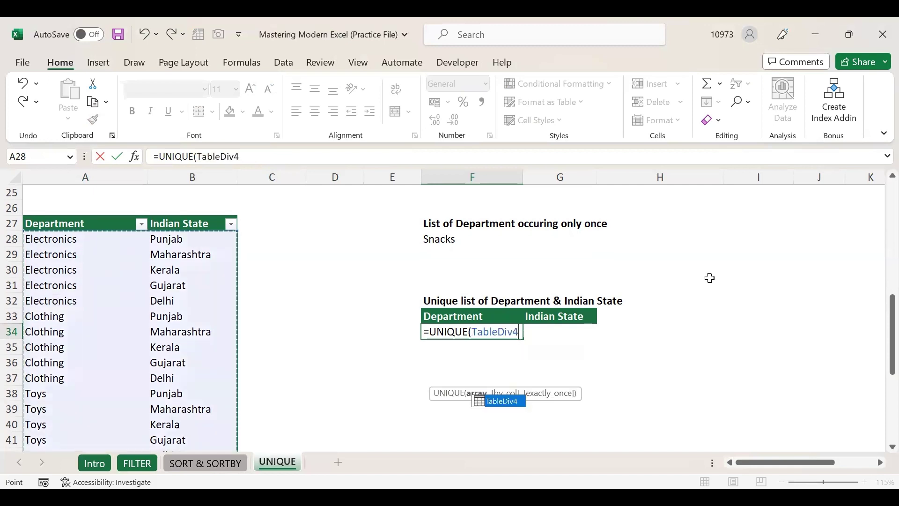
- Complete the F34 formula with FALSE for unique rows and FALSE for every distinct item
{"action": "type", "text": ",FALSE,"}
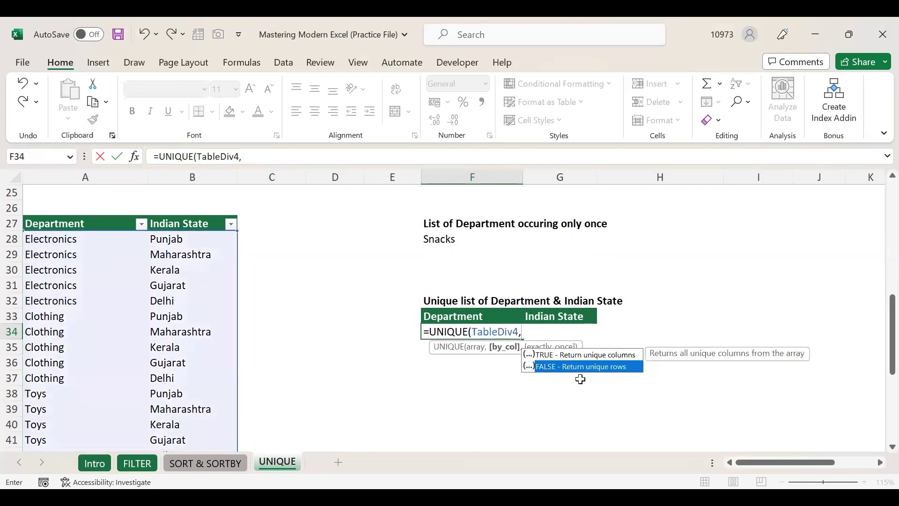
{"action": "key", "text": "Tab"}
{"action": "type", "text": ","}
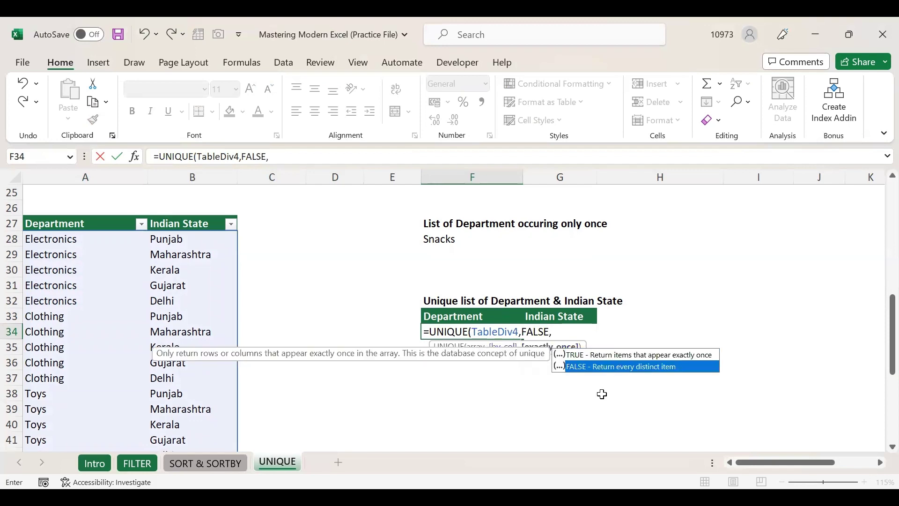
{"action": "key", "text": "Tab"}
{"action": "key", "text": "Return"}
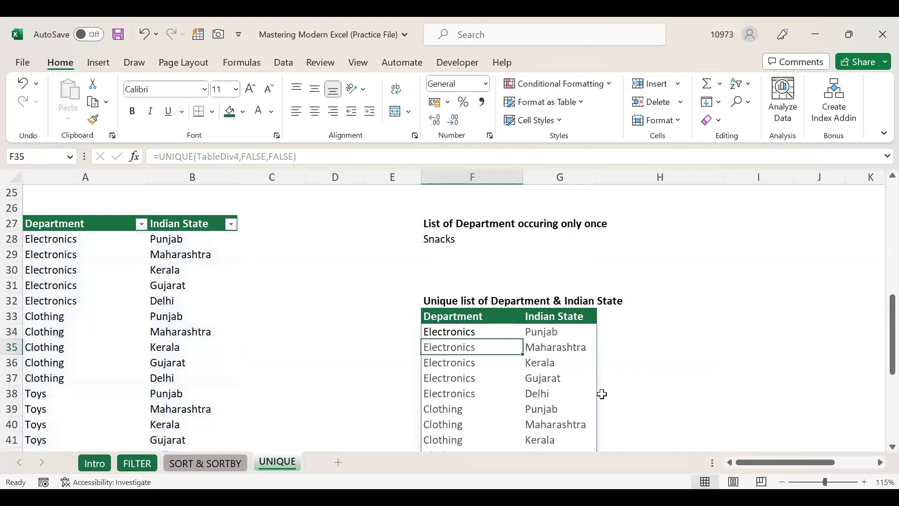
- Review the spilled list from F34, checking how each department is paired with the different Indian states
{"action": "scroll", "coordinate": [578, 388], "scroll_direction": "down", "scroll_amount": 1}
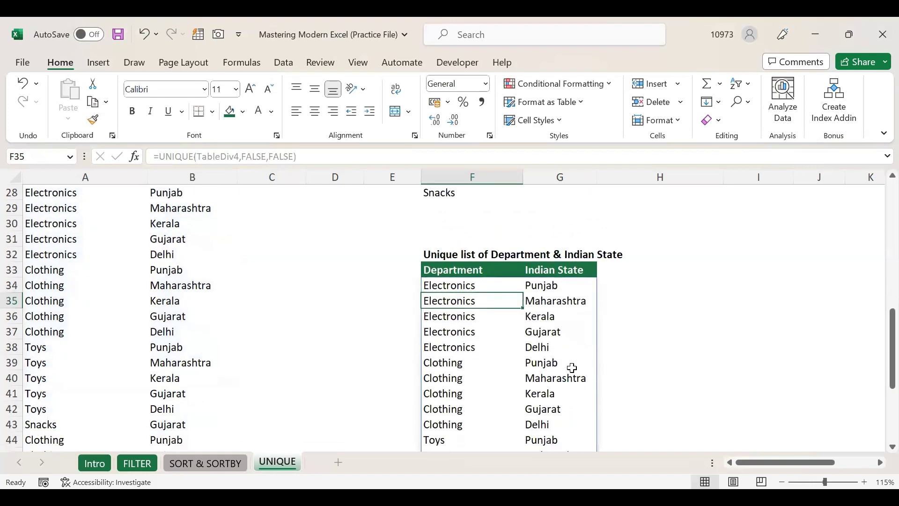
{"action": "left_click", "coordinate": [499, 284]}
{"action": "left_click", "coordinate": [508, 342]}
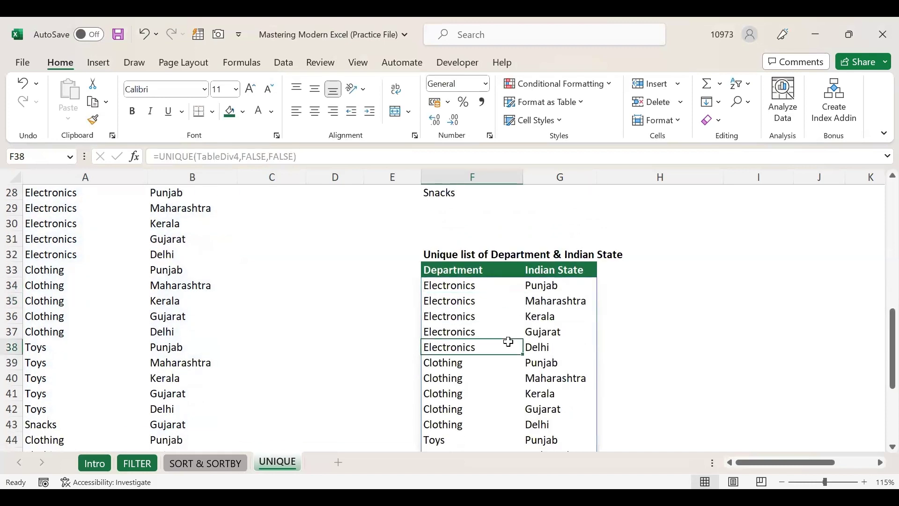
{"action": "left_click", "coordinate": [496, 284]}
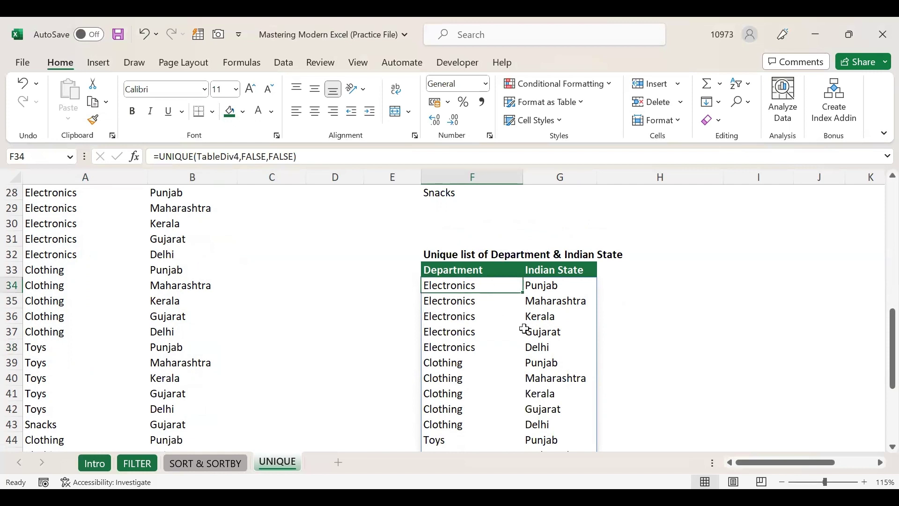
{"action": "left_click", "coordinate": [538, 285]}
{"action": "left_click", "coordinate": [497, 284]}
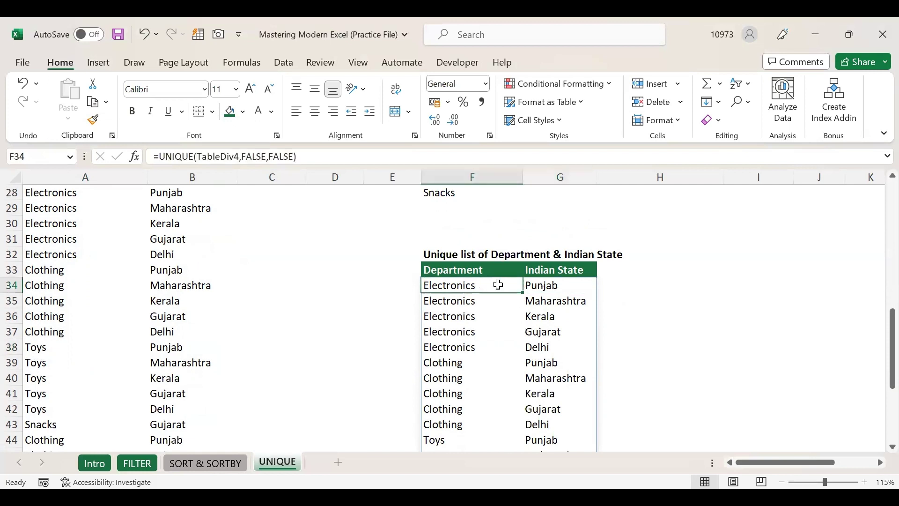
{"action": "left_click", "coordinate": [557, 288]}
{"action": "left_click", "coordinate": [557, 301]}
{"action": "left_click", "coordinate": [552, 315]}
{"action": "left_click", "coordinate": [551, 332]}
{"action": "left_click", "coordinate": [543, 346]}
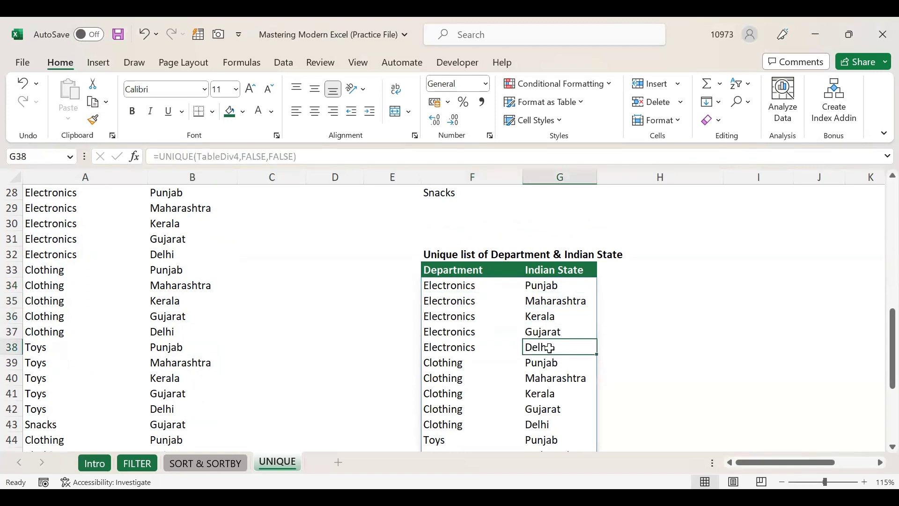
{"action": "left_click", "coordinate": [444, 283]}
{"action": "left_click", "coordinate": [677, 393]}
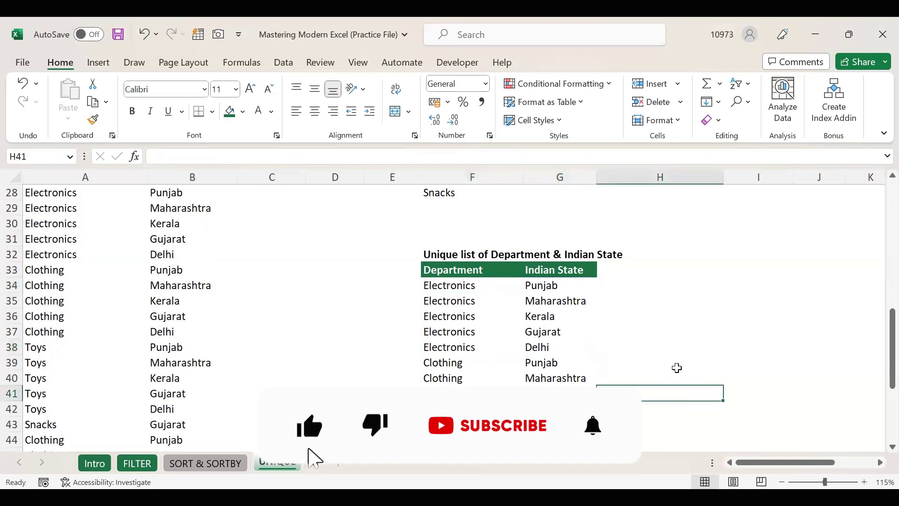
- Examine the UNIQUE DEPT by Column section and its horizontal data in rows 53 to 55, comparing it with the earlier vertical department exercises
{"action": "scroll", "coordinate": [473, 309], "scroll_direction": "down", "scroll_amount": 4}
{"action": "scroll", "coordinate": [478, 297], "scroll_direction": "down", "scroll_amount": 1}
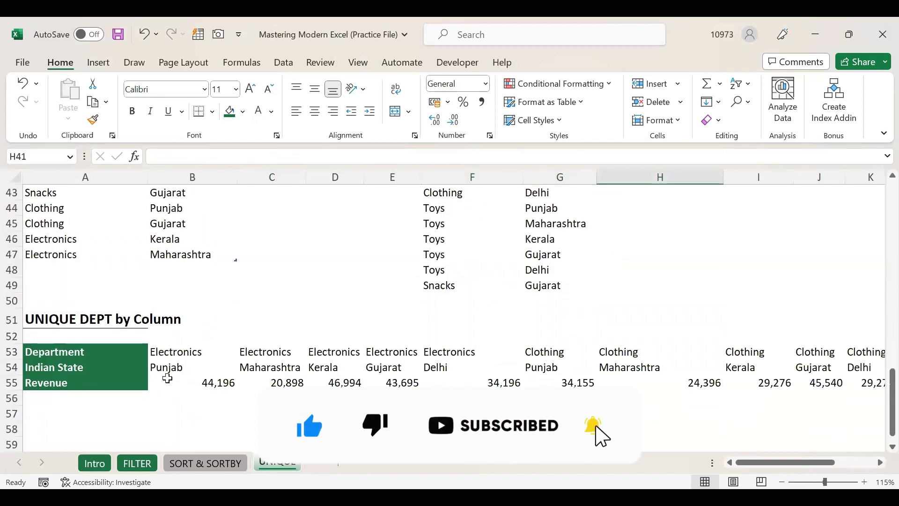
{"action": "scroll", "coordinate": [169, 375], "scroll_direction": "down", "scroll_amount": 1}
{"action": "left_click", "coordinate": [176, 357]}
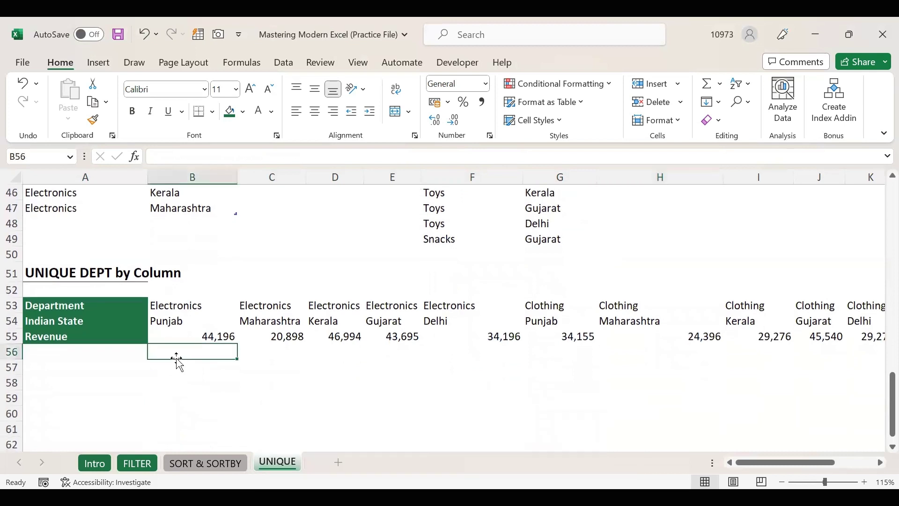
{"action": "left_click", "coordinate": [83, 273]}
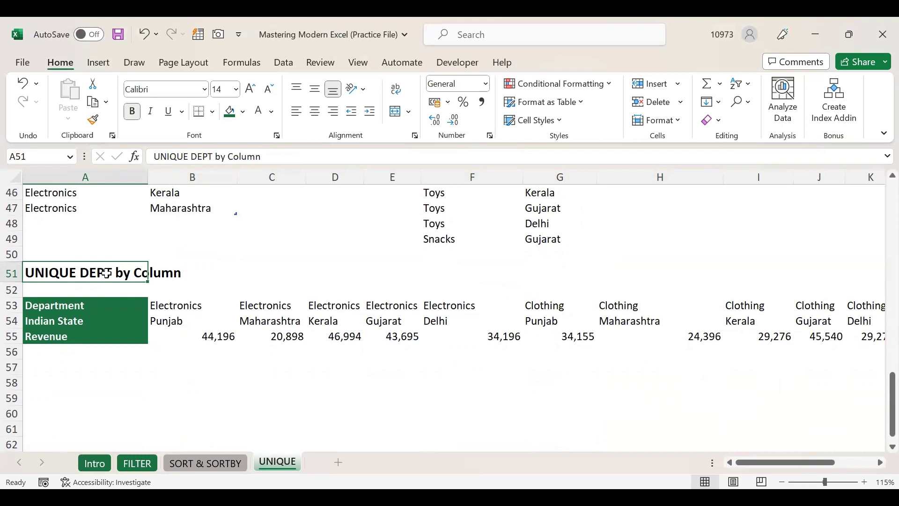
{"action": "scroll", "coordinate": [187, 303], "scroll_direction": "up", "scroll_amount": 15}
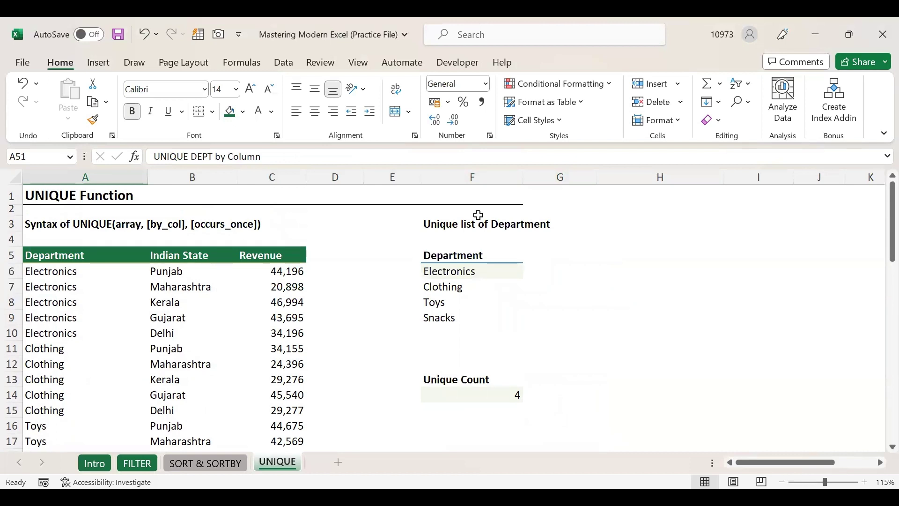
{"action": "left_click", "coordinate": [468, 223]}
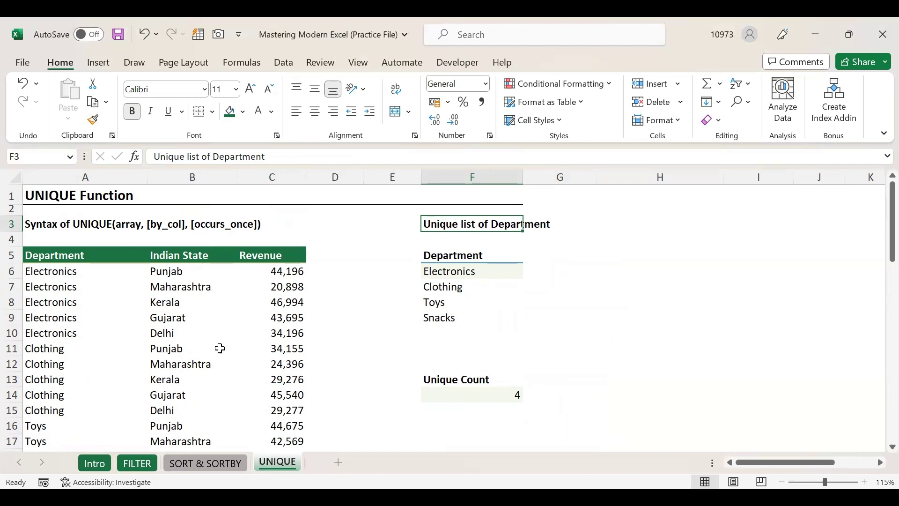
{"action": "scroll", "coordinate": [197, 343], "scroll_direction": "down", "scroll_amount": 5}
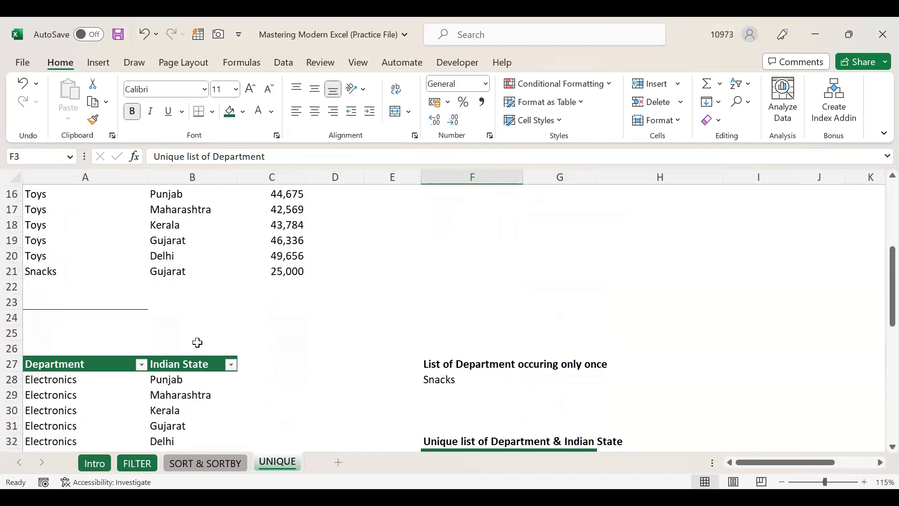
{"action": "scroll", "coordinate": [229, 246], "scroll_direction": "down", "scroll_amount": 10}
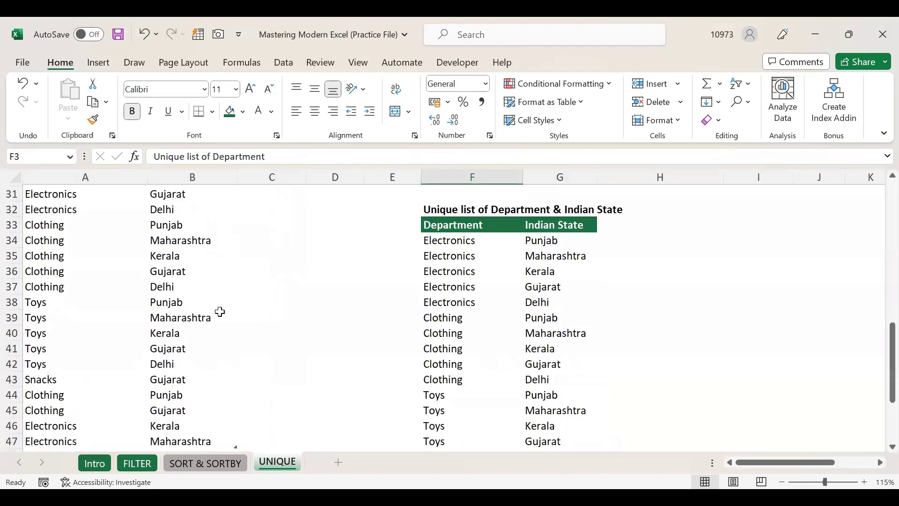
{"action": "left_click", "coordinate": [187, 310]}
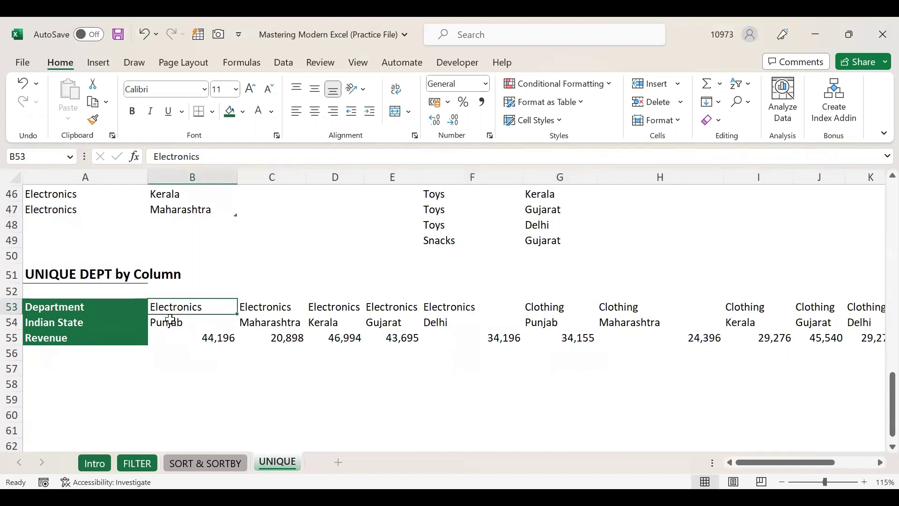
{"action": "left_click", "coordinate": [65, 276]}
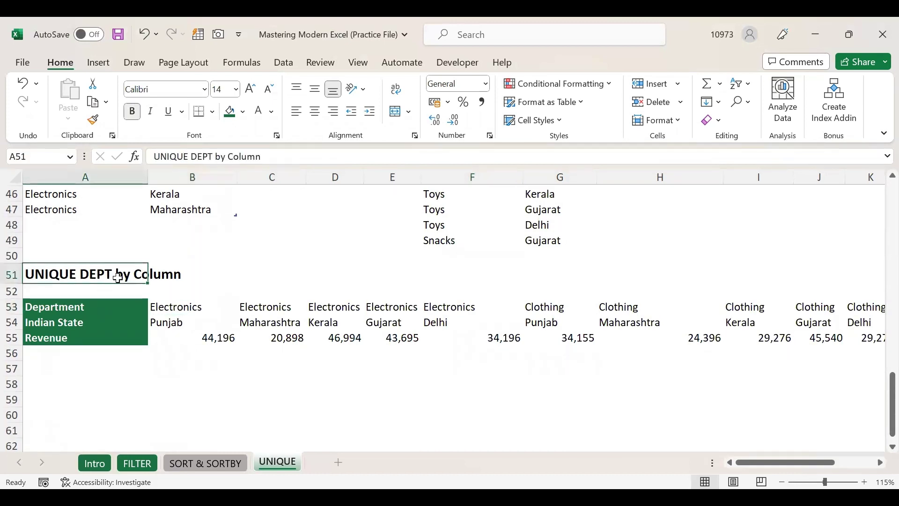
{"action": "left_click", "coordinate": [181, 311]}
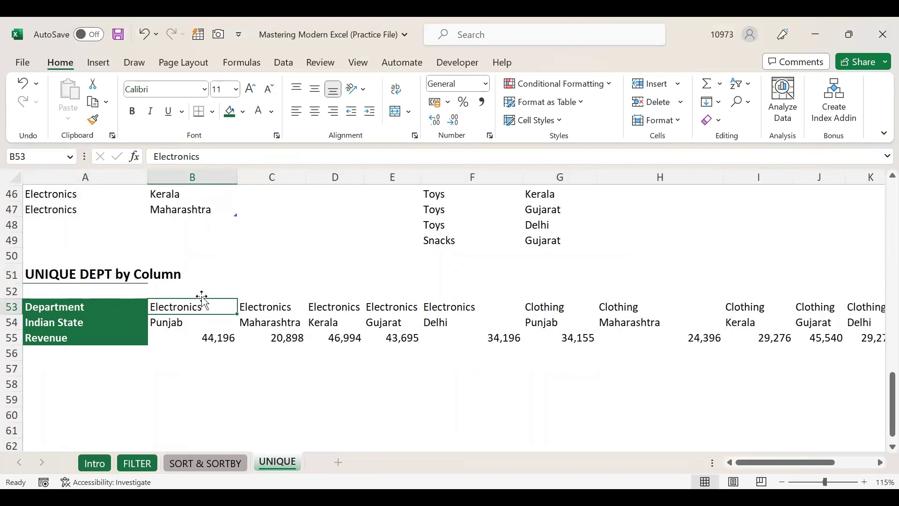
- Start a UNIQUE formula in cell B57 with the horizontal Department range B53:Q53 as its array
{"action": "left_click_drag", "start_coordinate": [194, 307], "coordinate": [795, 336]}
{"action": "scroll", "coordinate": [744, 466], "scroll_direction": "left", "scroll_amount": 1}
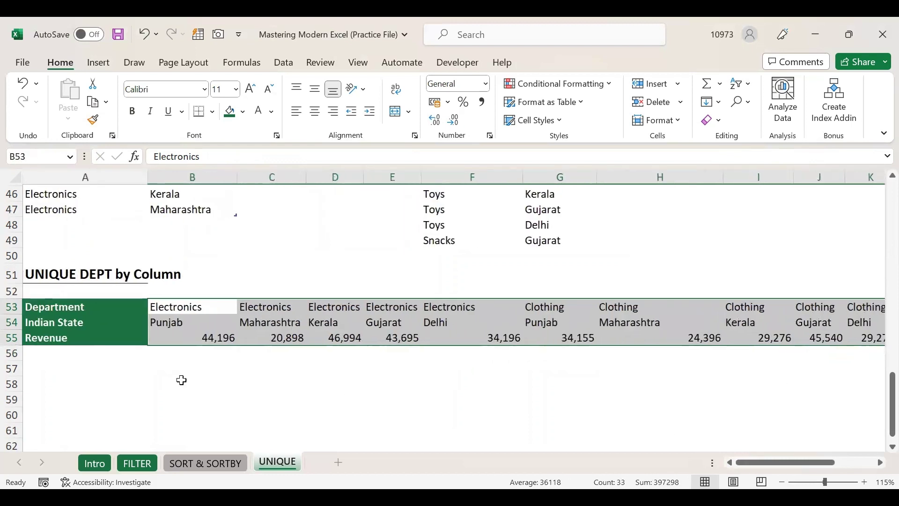
{"action": "left_click", "coordinate": [182, 375]}
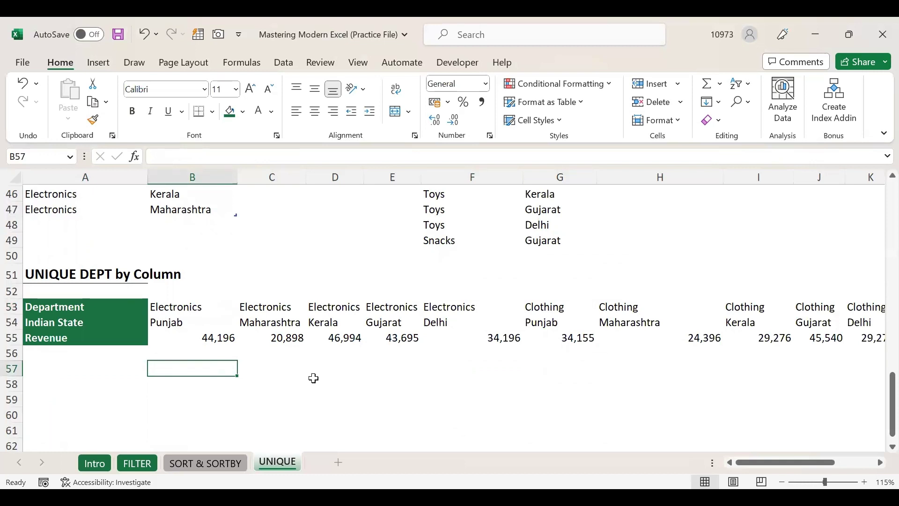
{"action": "type", "text": "="}
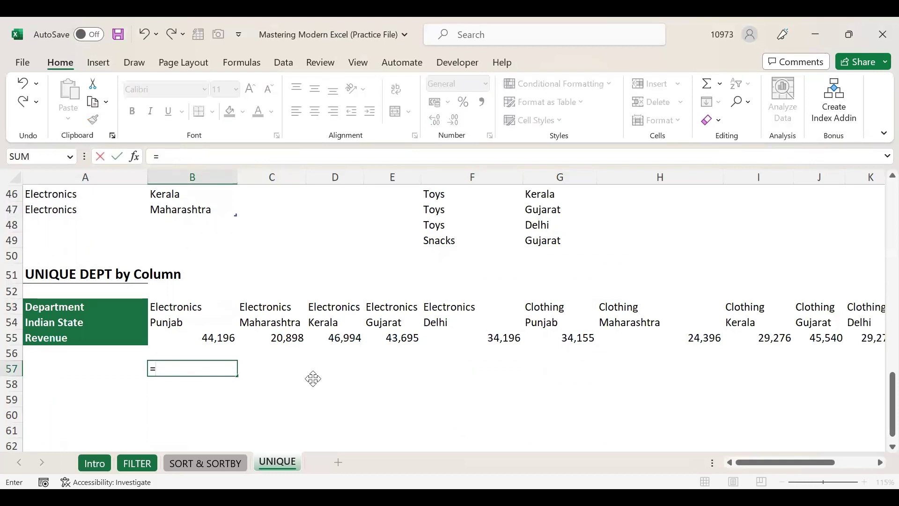
{"action": "type", "text": "uniq"}
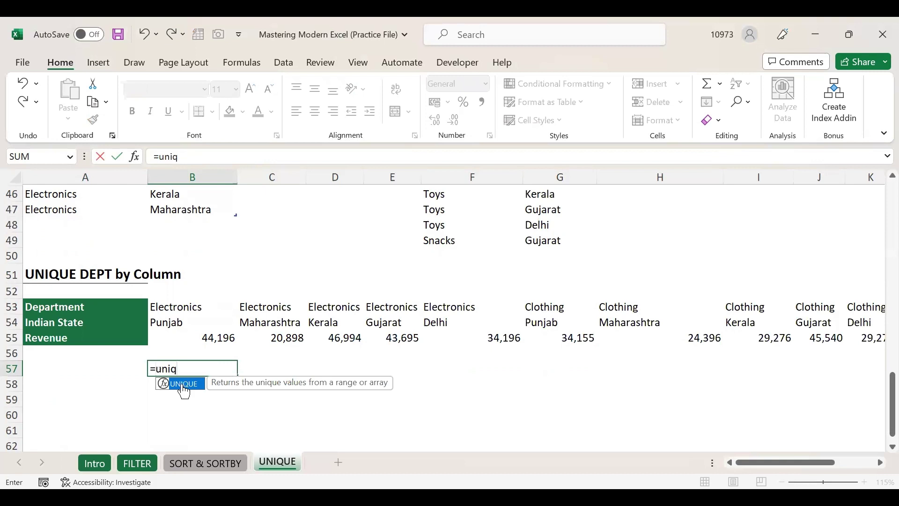
{"action": "key", "text": "Tab"}
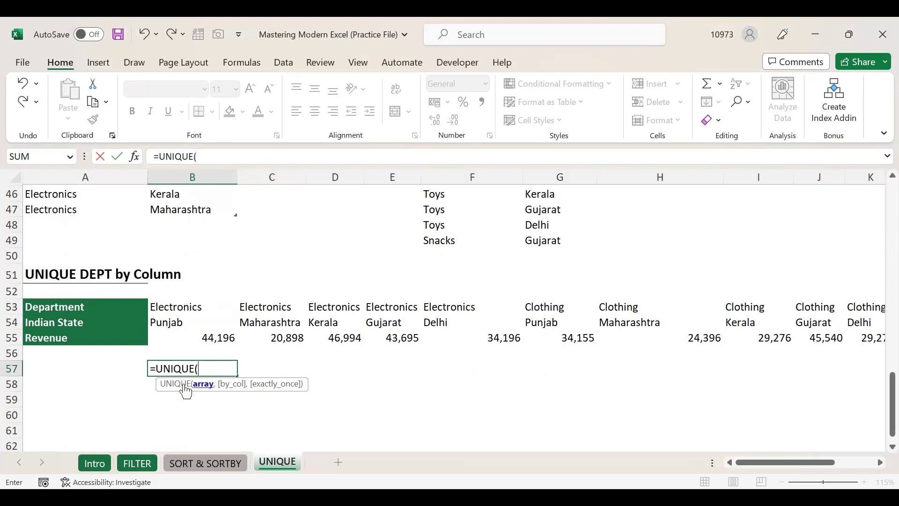
{"action": "left_click", "coordinate": [160, 307]}
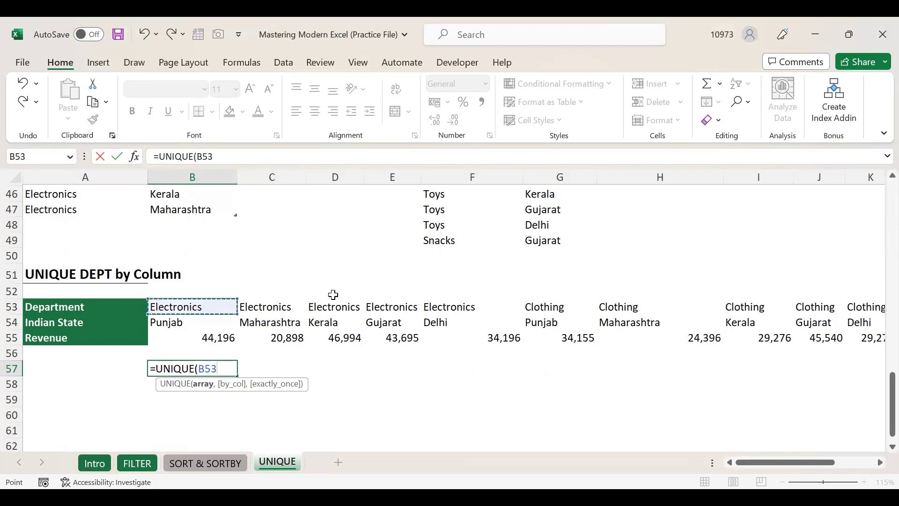
{"action": "left_click_drag", "start_coordinate": [827, 288], "coordinate": [846, 312]}
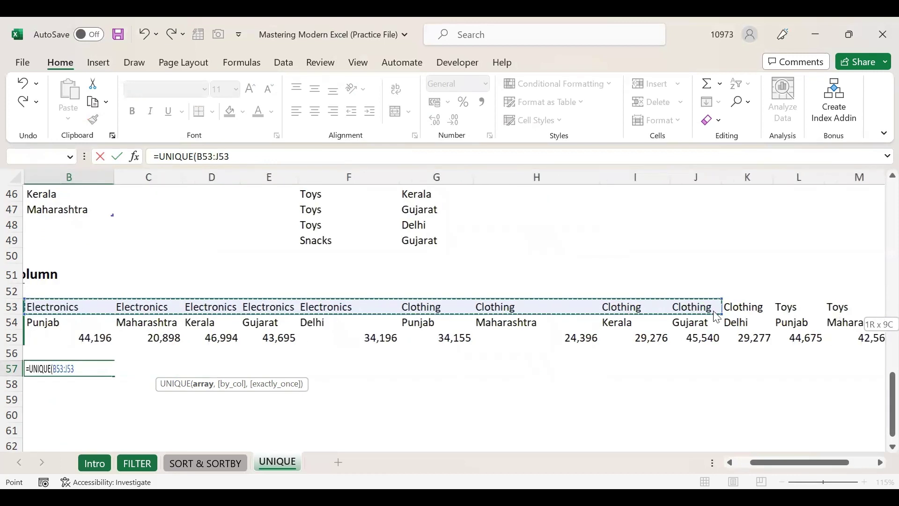
{"action": "key", "text": "ctrl+shift+Right"}
{"action": "left_click", "coordinate": [746, 463]}
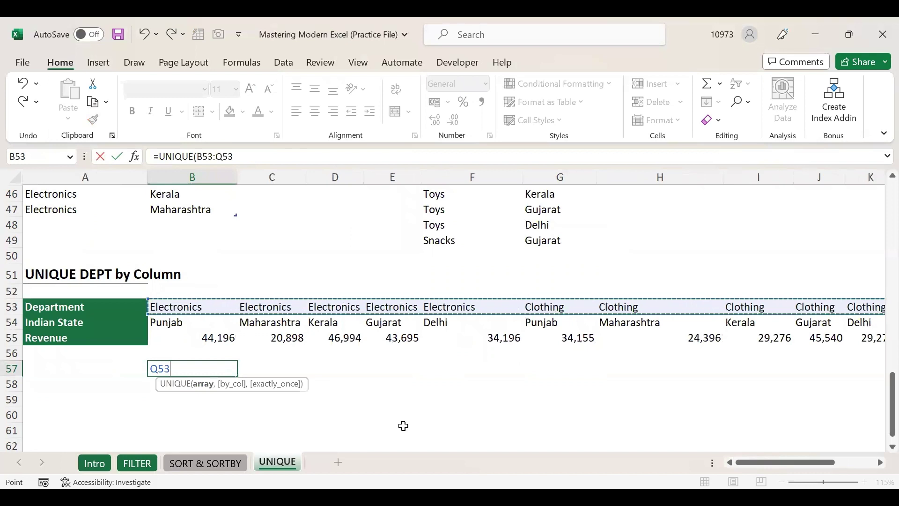
- Complete the B57 formula with TRUE for unique columns and FALSE for every distinct item
{"action": "type", "text": ","}
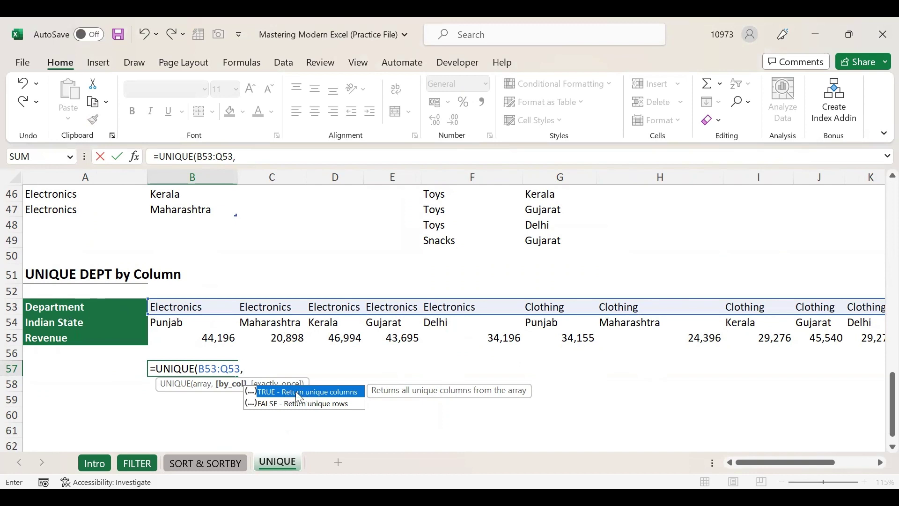
{"action": "key", "text": "Tab"}
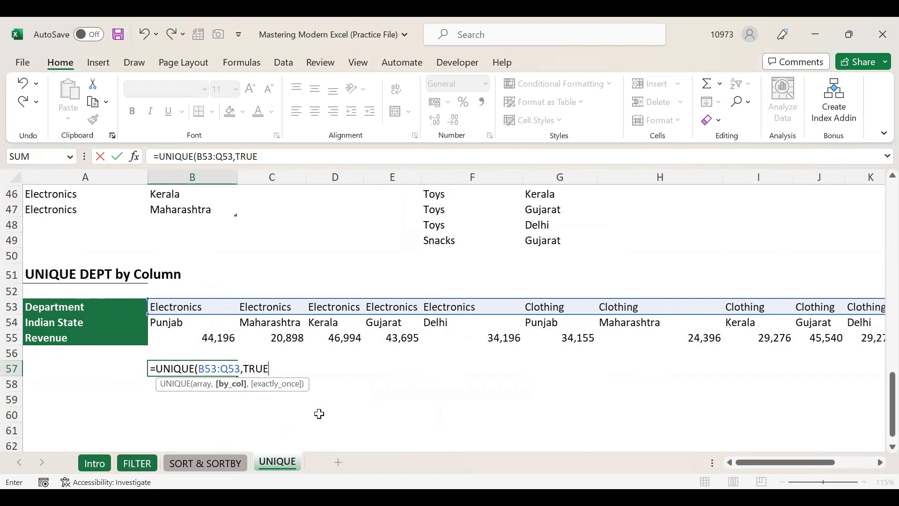
{"action": "type", "text": ","}
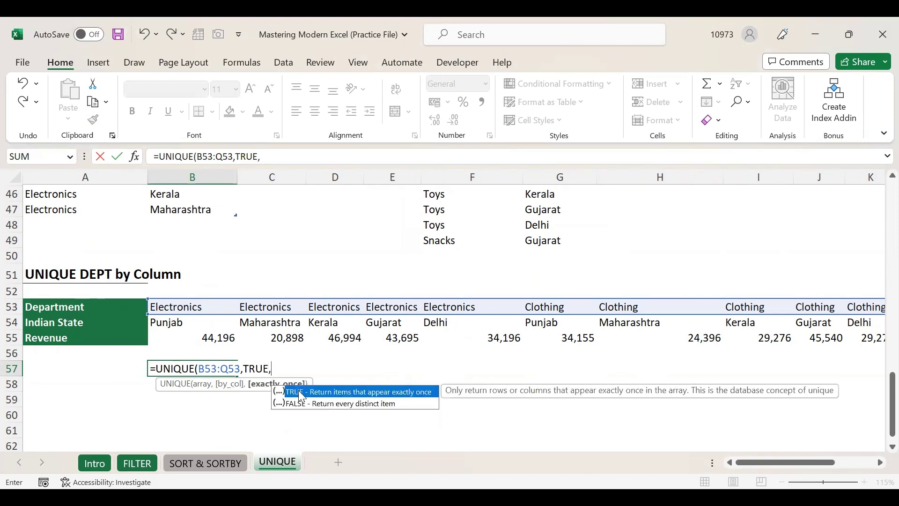
{"action": "double_click", "coordinate": [353, 404]}
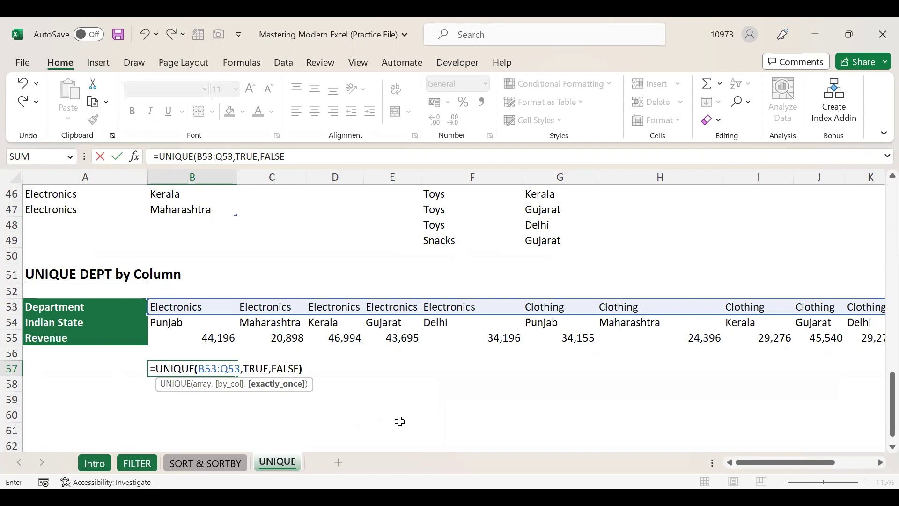
{"action": "key", "text": "Return"}
- Check the departments spilled from B57 against the horizontal source data in rows 53 to 55, going through the Department row across its columns
{"action": "left_click", "coordinate": [198, 371]}
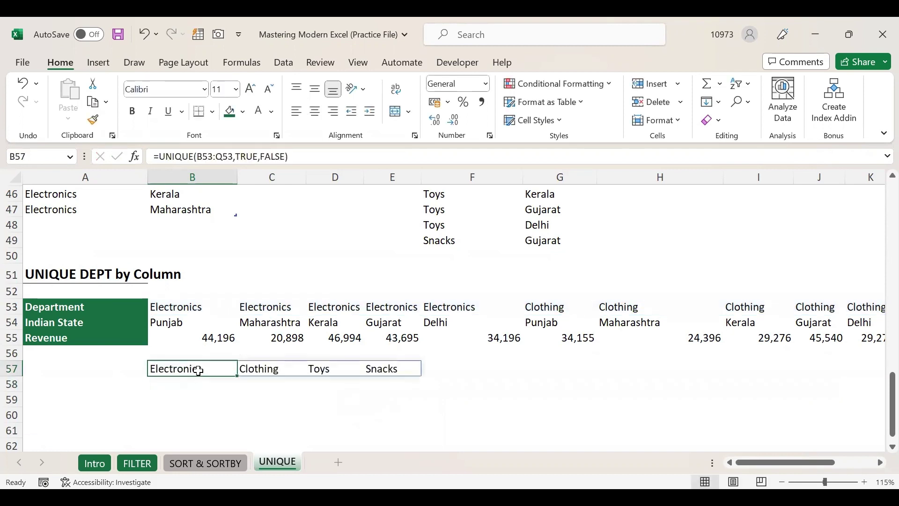
{"action": "left_click", "coordinate": [261, 368]}
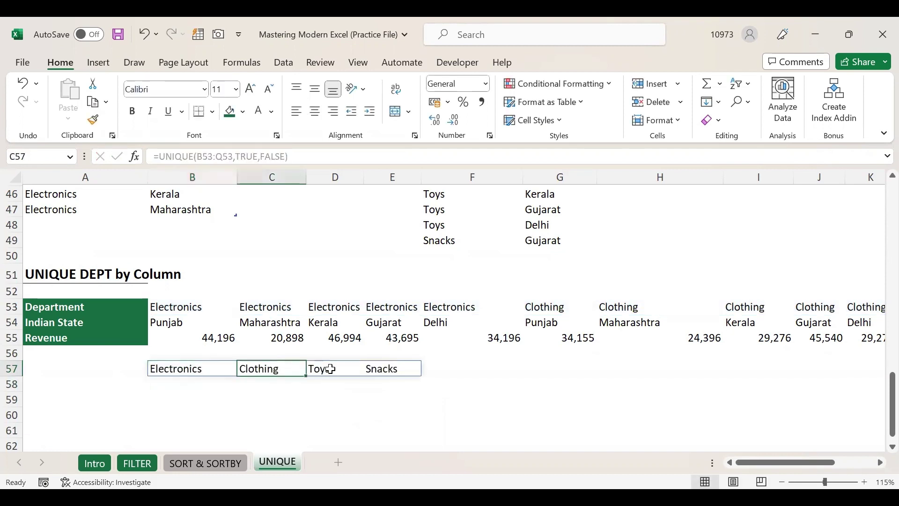
{"action": "left_click", "coordinate": [323, 370]}
{"action": "left_click", "coordinate": [373, 371]}
{"action": "left_click", "coordinate": [178, 369]}
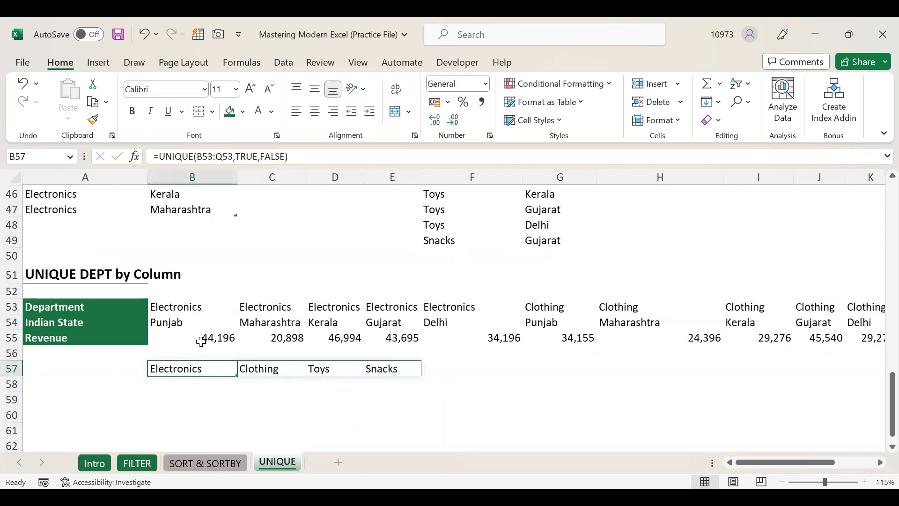
{"action": "left_click", "coordinate": [207, 307]}
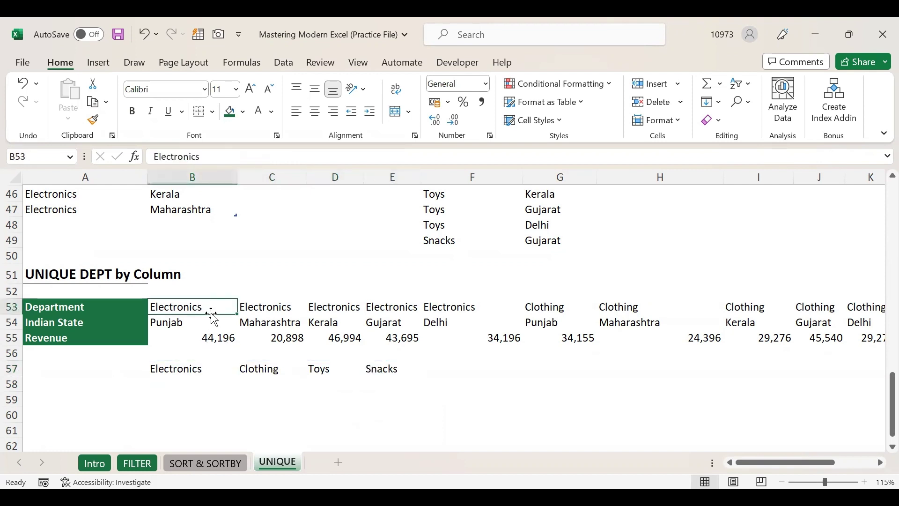
{"action": "left_click_drag", "start_coordinate": [347, 343], "coordinate": [847, 332]}
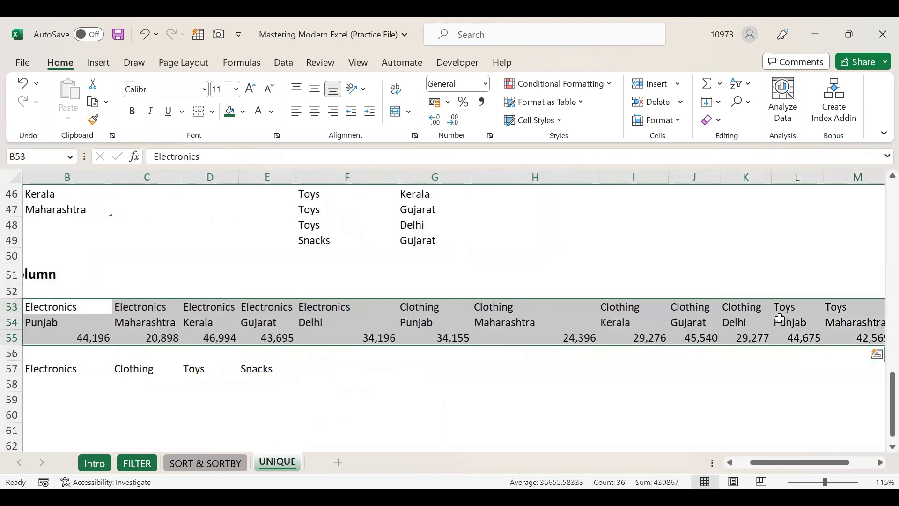
{"action": "left_click", "coordinate": [780, 309]}
{"action": "key", "text": "Left"}
{"action": "scroll", "coordinate": [819, 339], "scroll_direction": "left", "scroll_amount": 1}
{"action": "key", "text": "Right"}
{"action": "key", "text": "Right"}
{"action": "key", "text": "Right"}
{"action": "key", "text": "Right"}
{"action": "key", "text": "Right"}
{"action": "key", "text": "Right"}
{"action": "key", "text": "Right"}
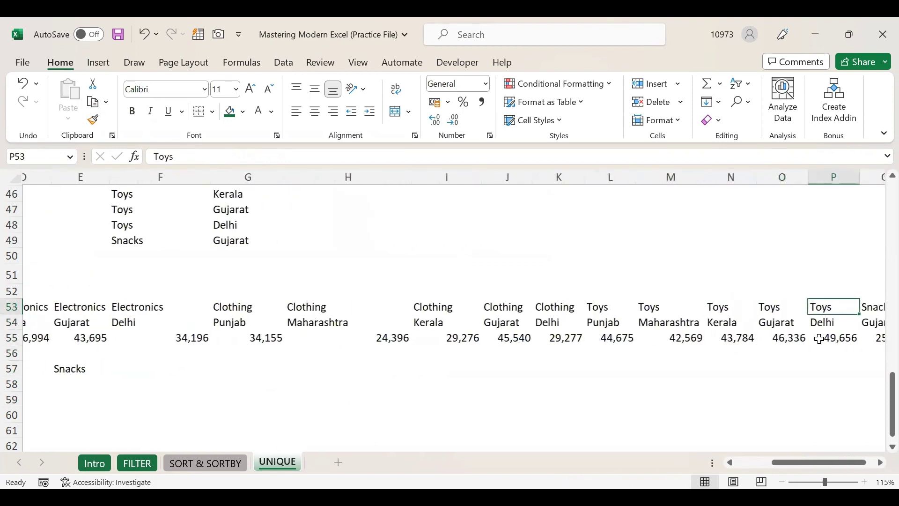
{"action": "key", "text": "Left"}
{"action": "key", "text": "Left"}
{"action": "key", "text": "Left"}
{"action": "key", "text": "Left"}
{"action": "key", "text": "Left"}
{"action": "key", "text": "Left"}
{"action": "key", "text": "Left"}
{"action": "key", "text": "Left"}
{"action": "key", "text": "Left"}
{"action": "key", "text": "Left"}
{"action": "key", "text": "Left"}
{"action": "key", "text": "Left"}
{"action": "key", "text": "Left"}
{"action": "key", "text": "Left"}
{"action": "key", "text": "Left"}
{"action": "key", "text": "Left"}
{"action": "key", "text": "Left"}
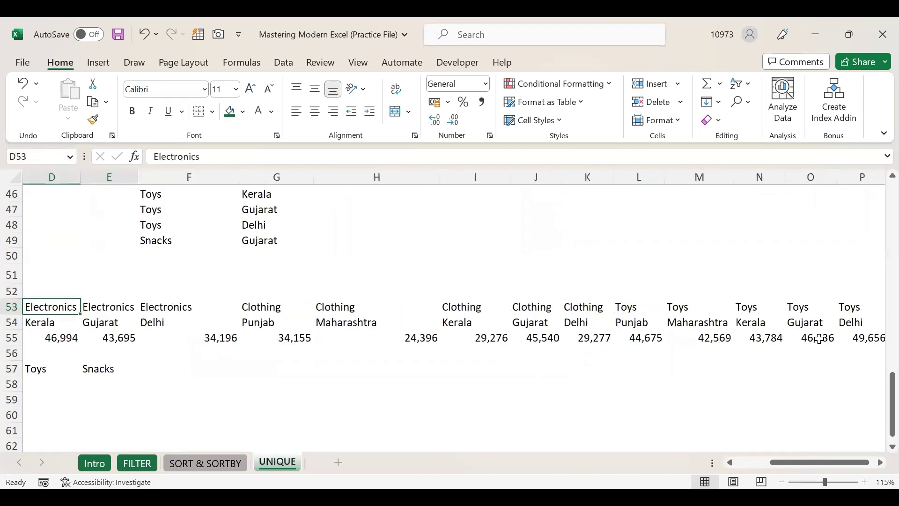
- Leave the column-wise exercise and go back to the source table and Unique Count section near the start of the UNIQUE sheet
{"action": "left_click", "coordinate": [164, 396]}
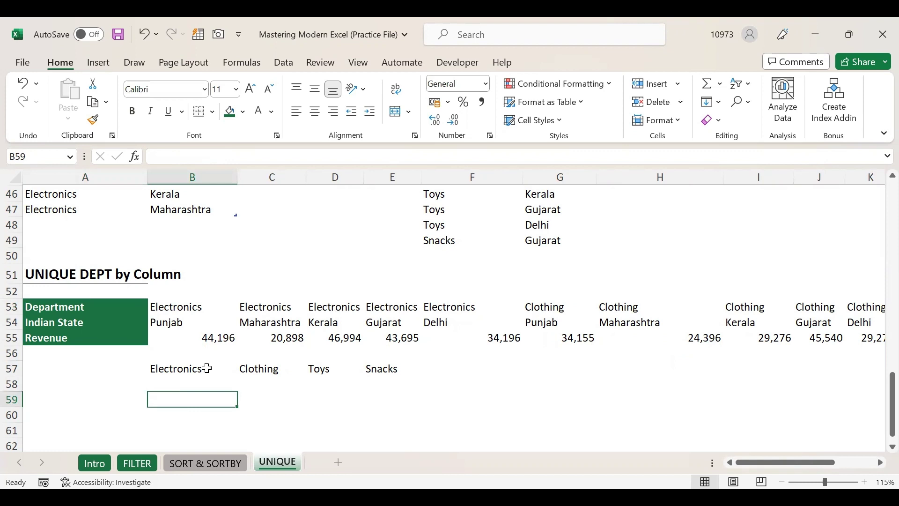
{"action": "scroll", "coordinate": [204, 367], "scroll_direction": "up", "scroll_amount": 5}
{"action": "scroll", "coordinate": [212, 361], "scroll_direction": "up", "scroll_amount": 10}
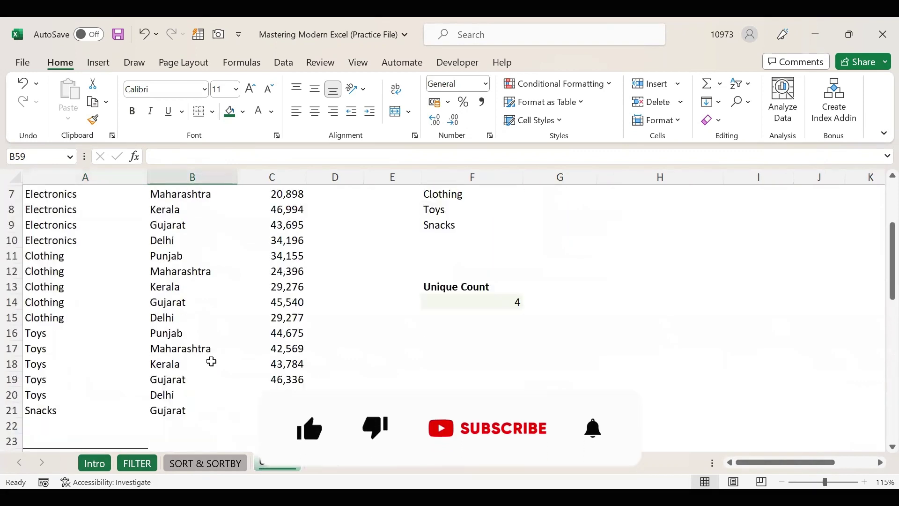